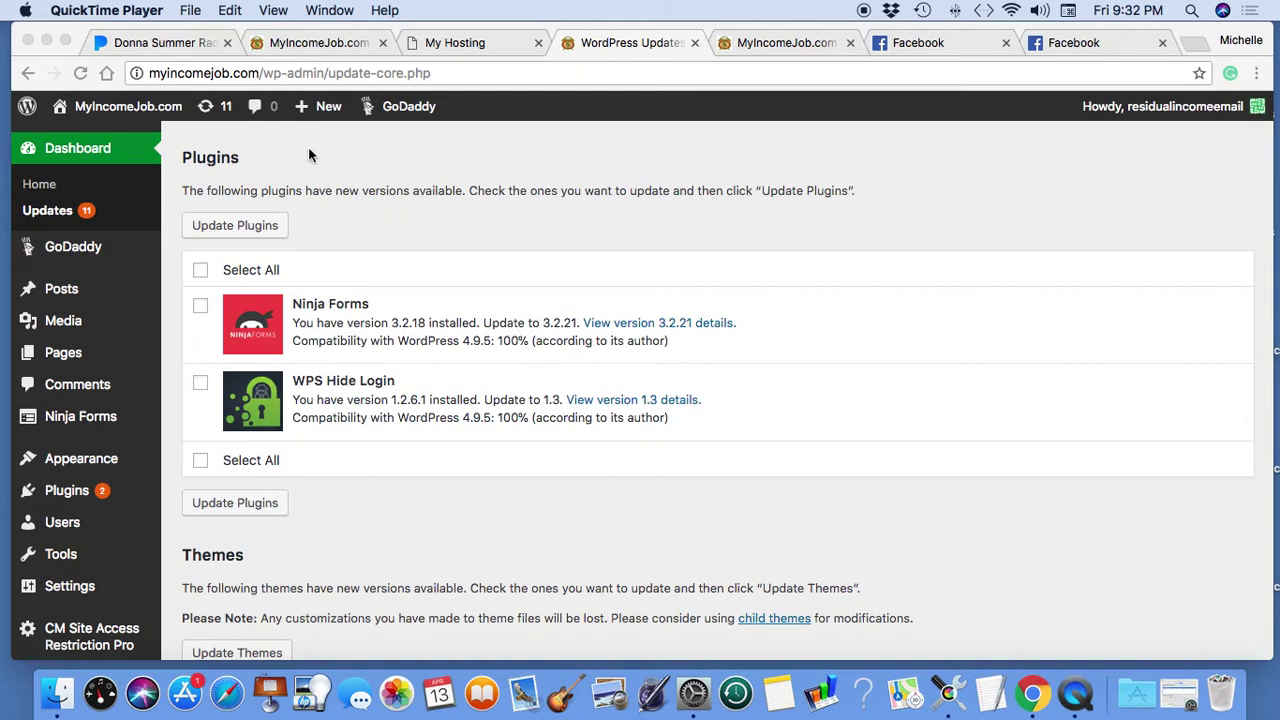
Step: Reload the Updates page so its last check reads 9:33 pm, both plugins still pending
left_click(265, 145)
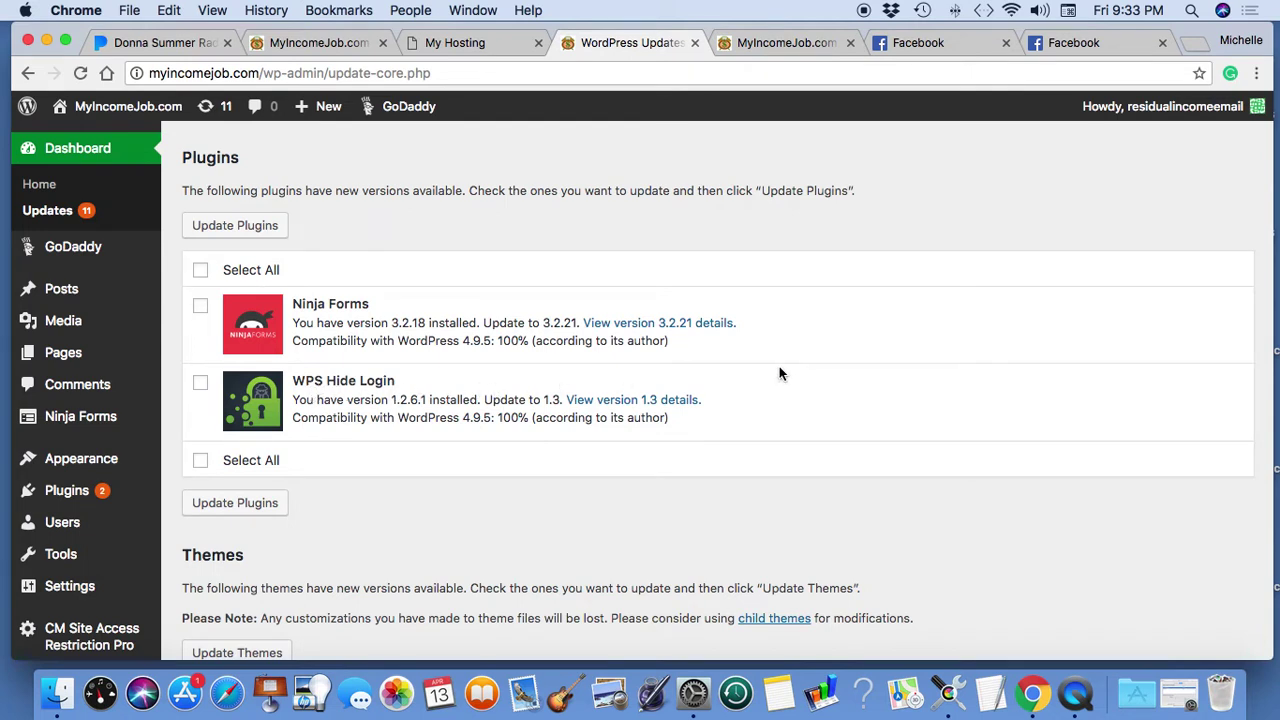
scroll(779, 368, "down", 1)
scroll(779, 368, "down", 4)
scroll(779, 368, "down", 3)
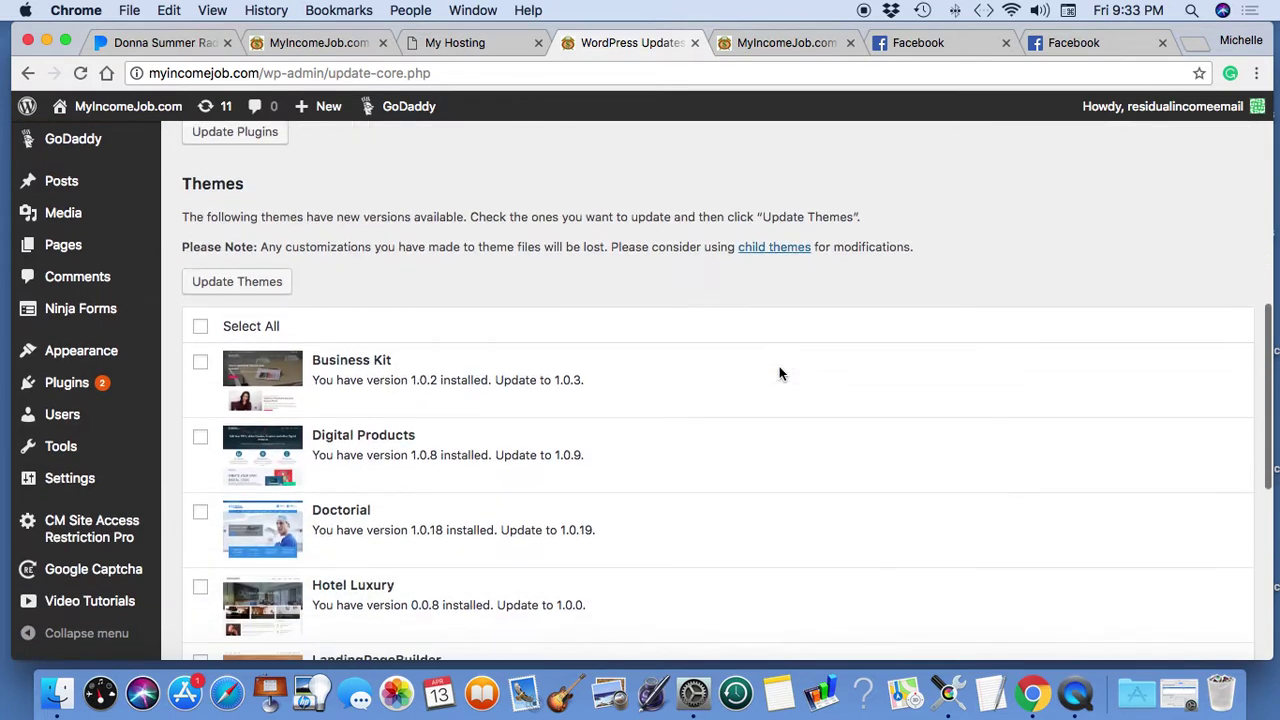
scroll(781, 374, "down", 1)
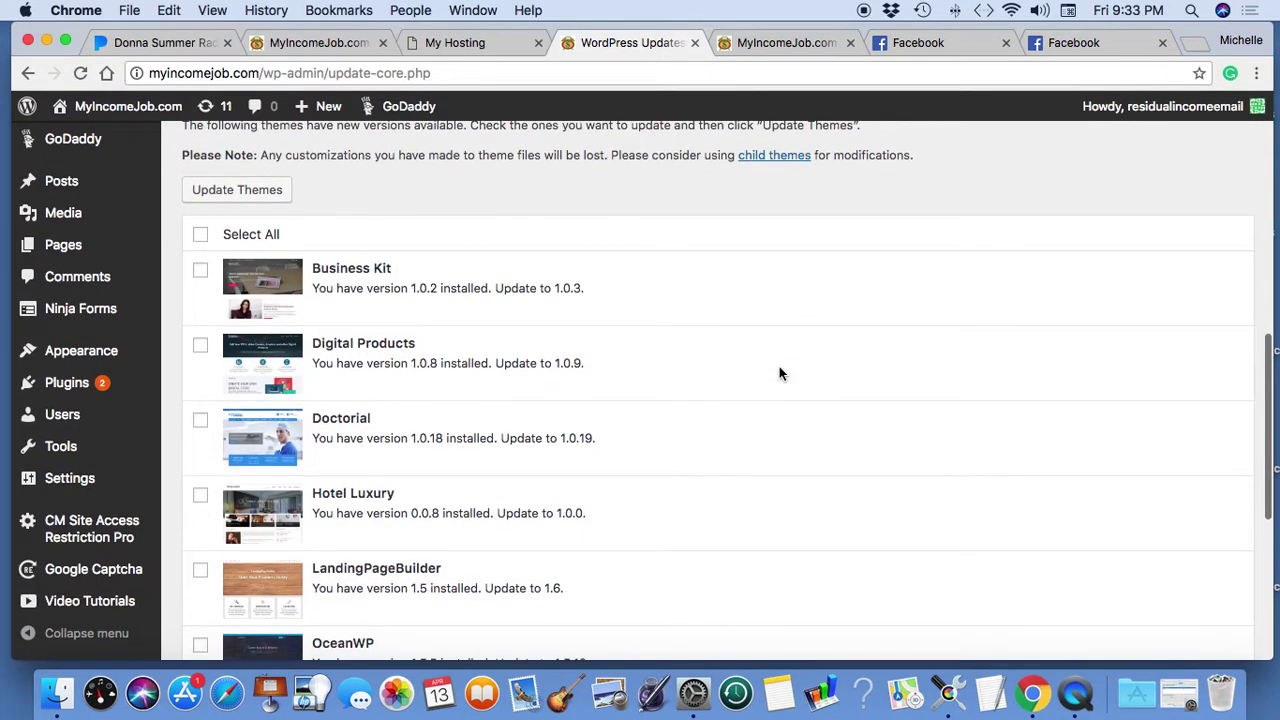
scroll(781, 374, "down", 3)
scroll(781, 374, "down", 3)
scroll(781, 374, "down", 2)
scroll(781, 374, "up", 3)
scroll(781, 374, "up", 5)
scroll(781, 374, "up", 1)
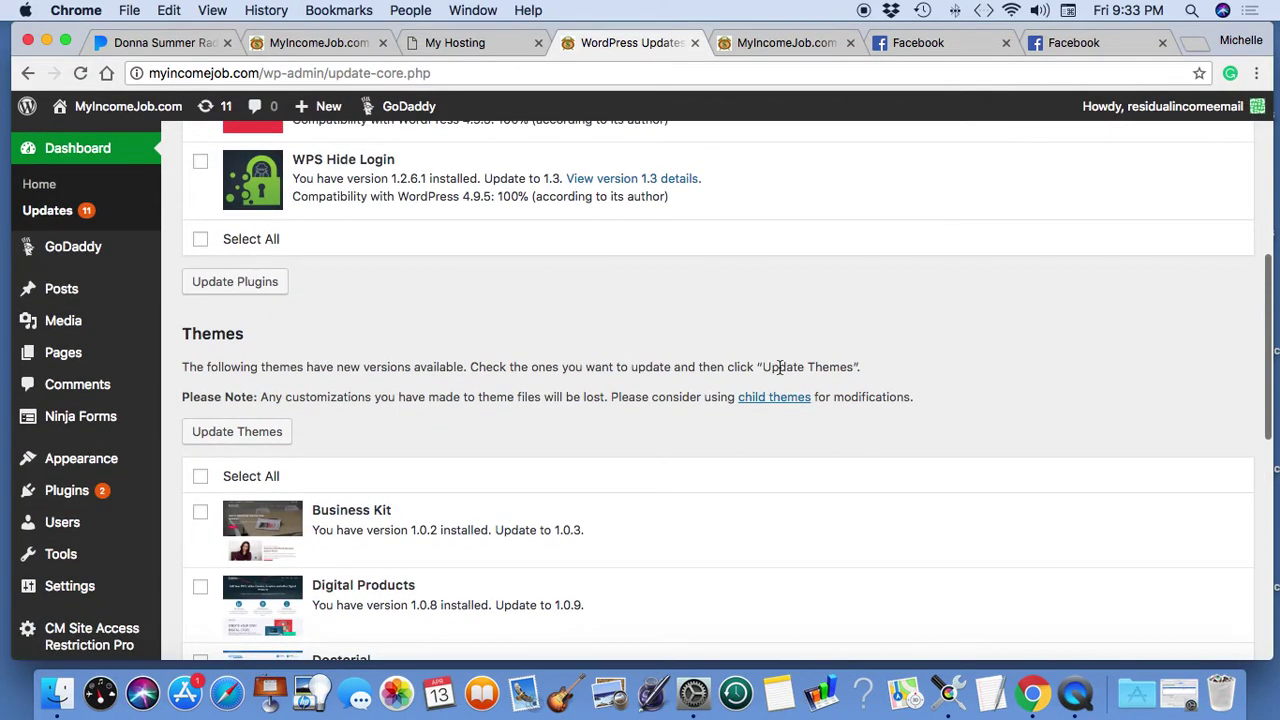
scroll(781, 374, "up", 1)
scroll(780, 368, "up", 4)
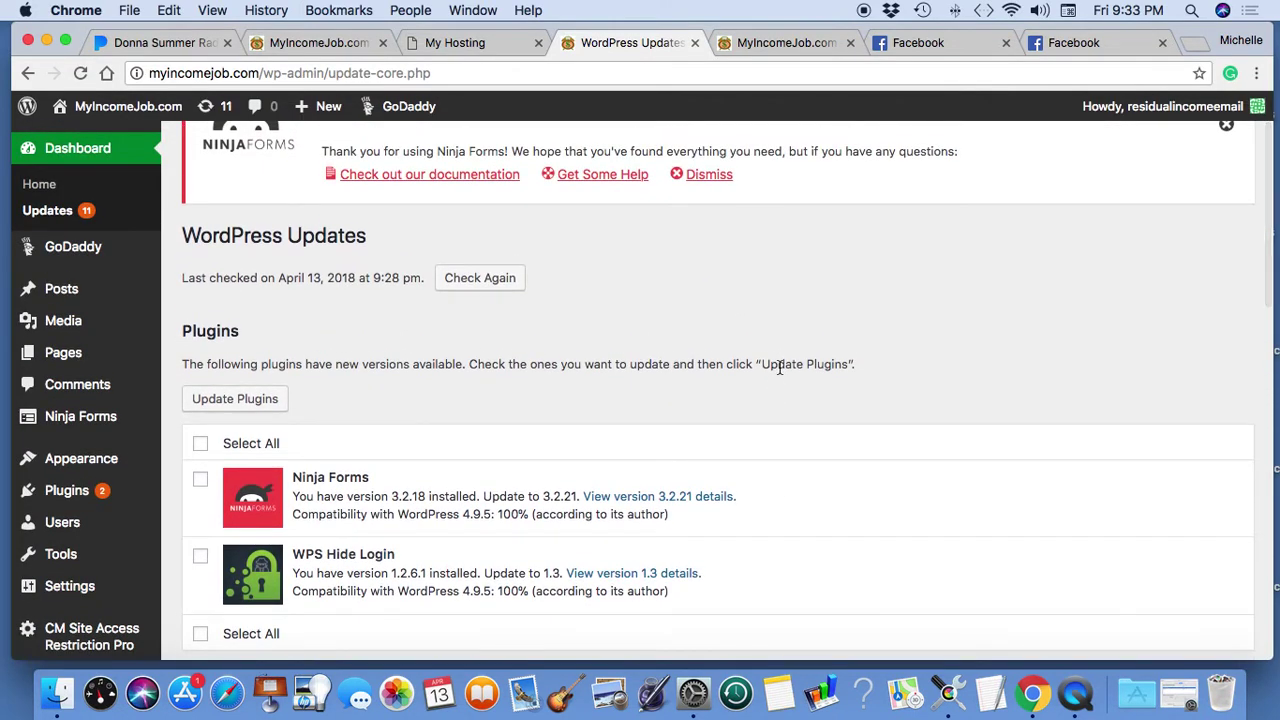
scroll(779, 366, "down", 2)
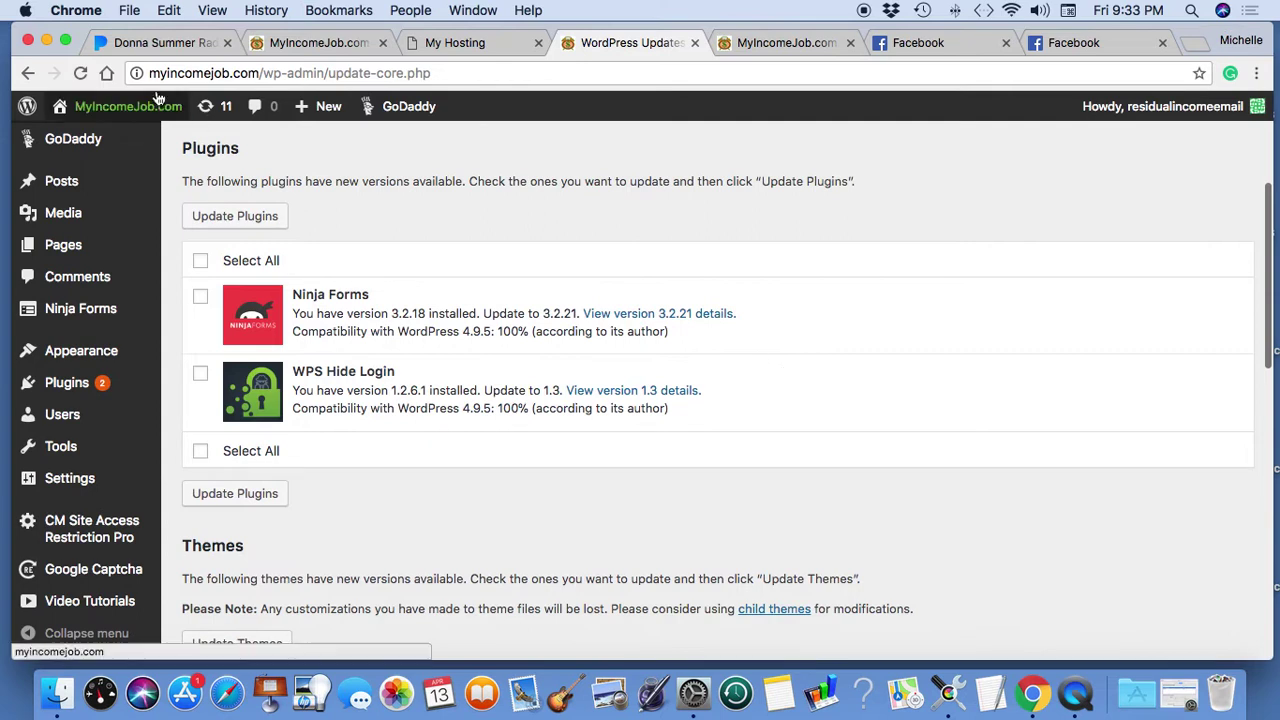
left_click(221, 114)
scroll(480, 230, "down", 1)
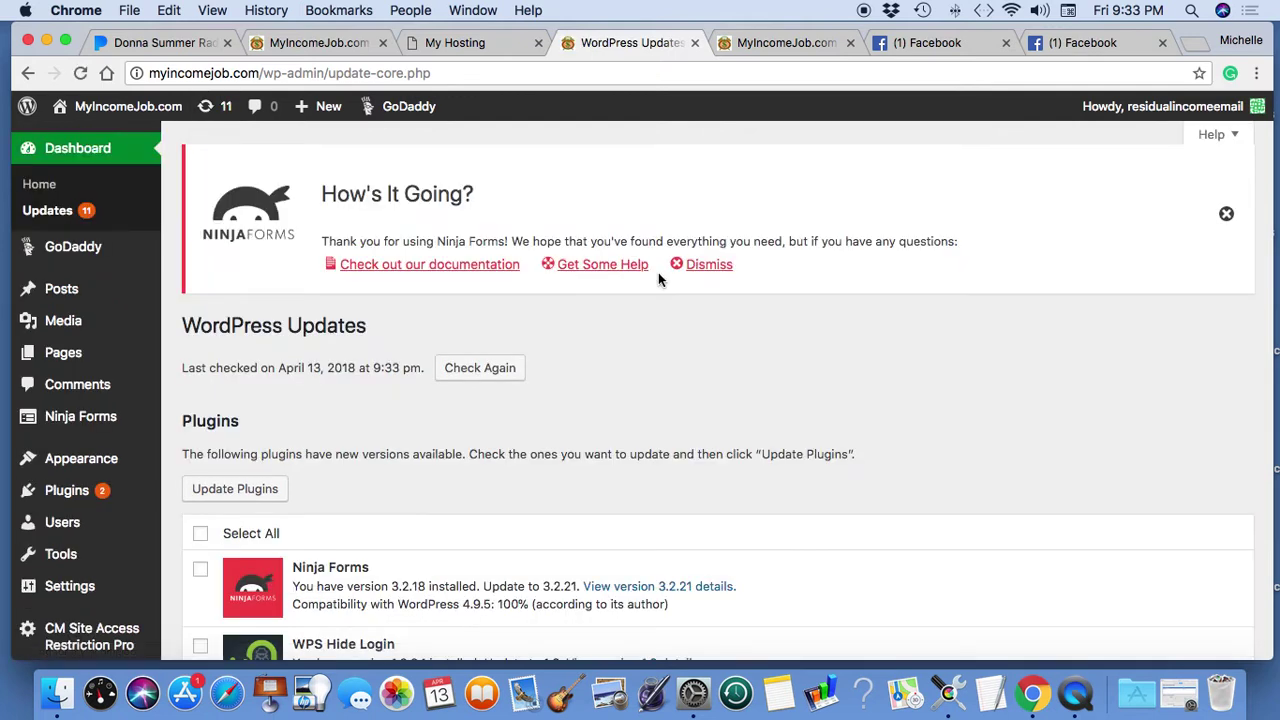
scroll(658, 275, "down", 3)
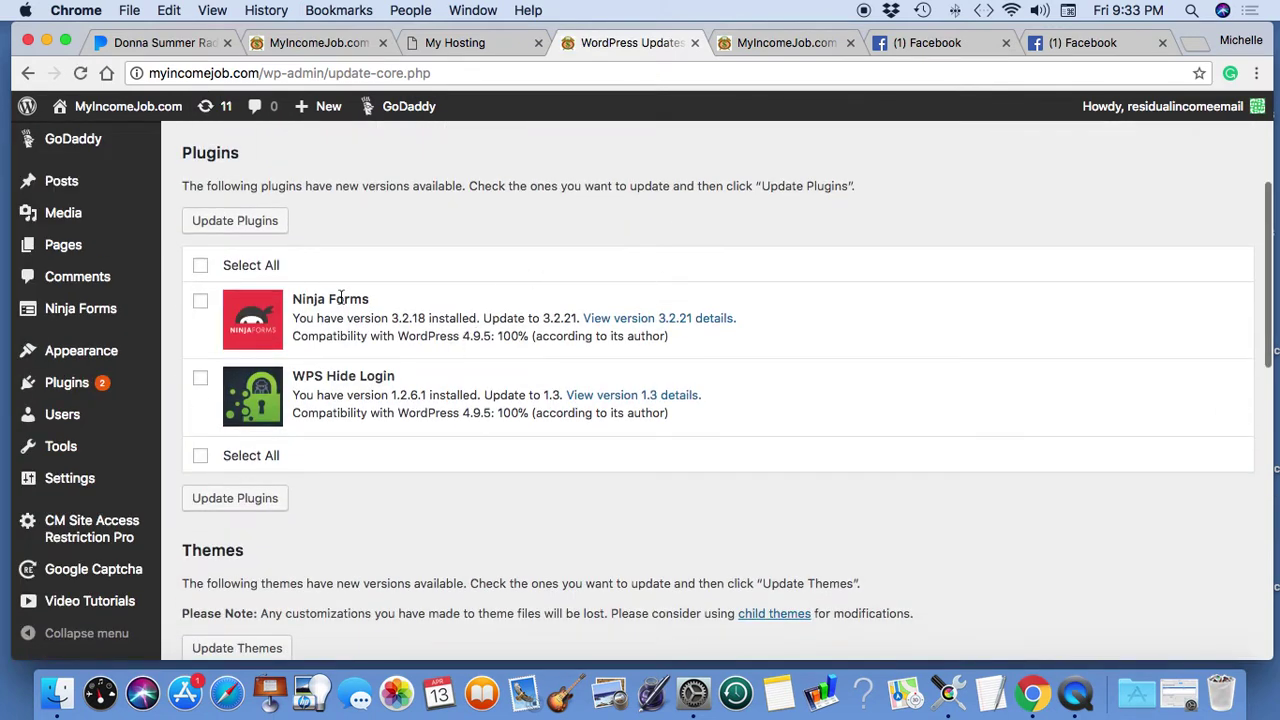
Step: Select both Ninja Forms and WPS Hide Login and run Update Plugins on them
left_click(200, 265)
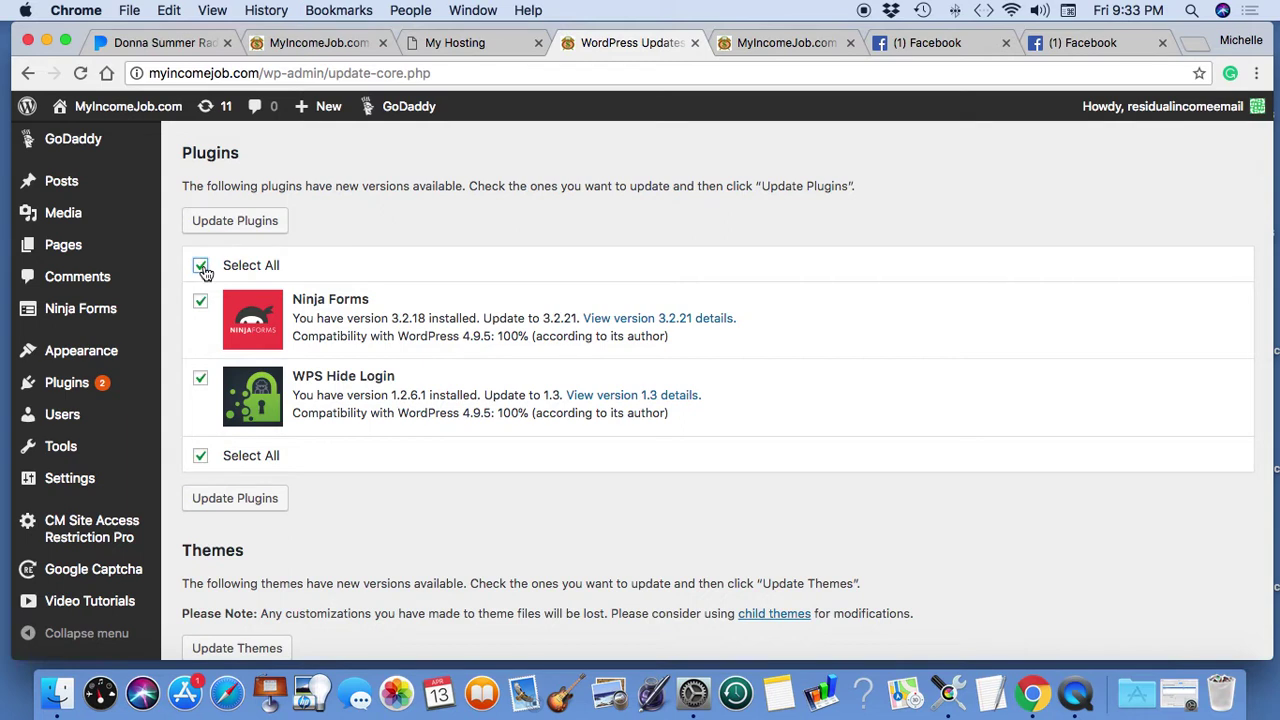
left_click(240, 224)
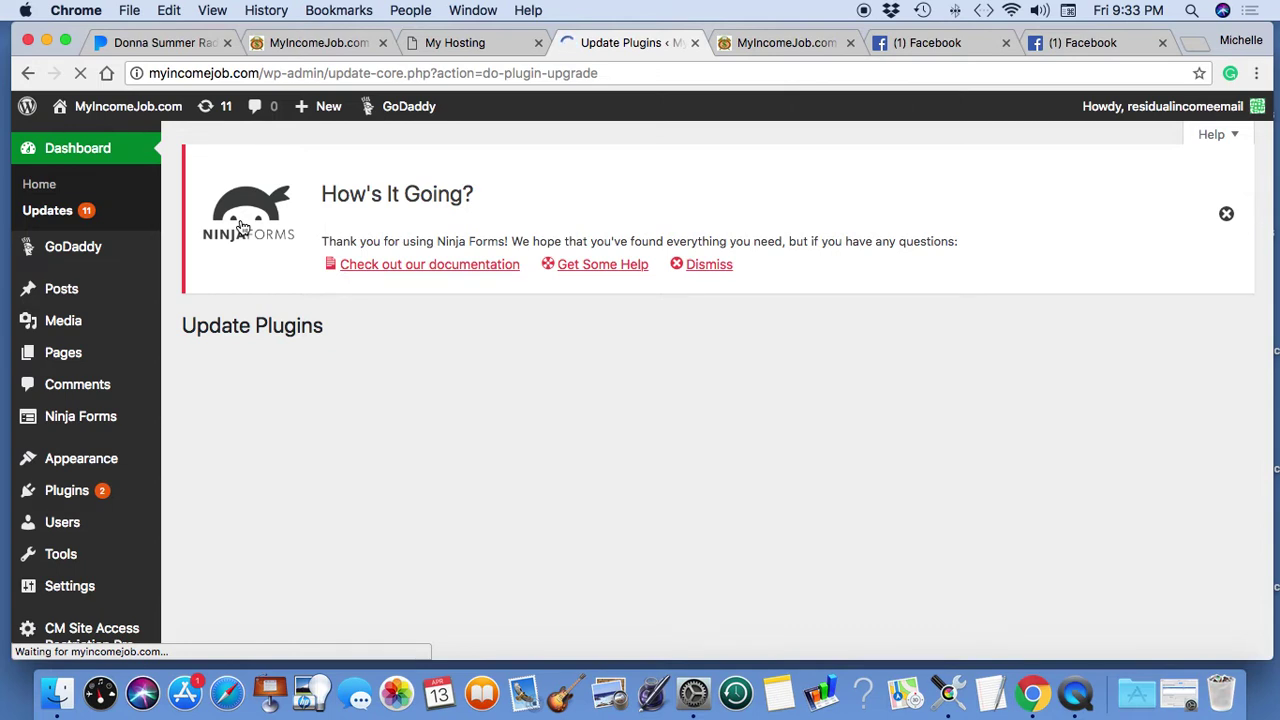
mouse_move(67, 490)
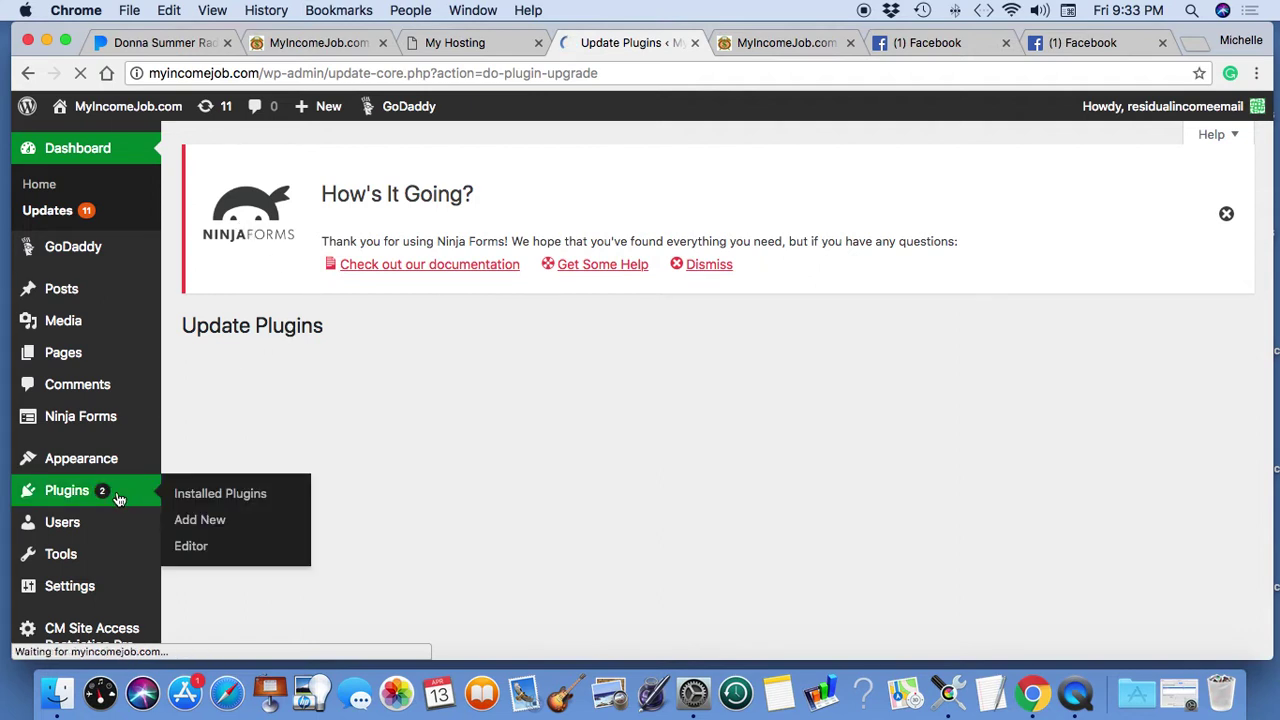
scroll(304, 413, "down", 3)
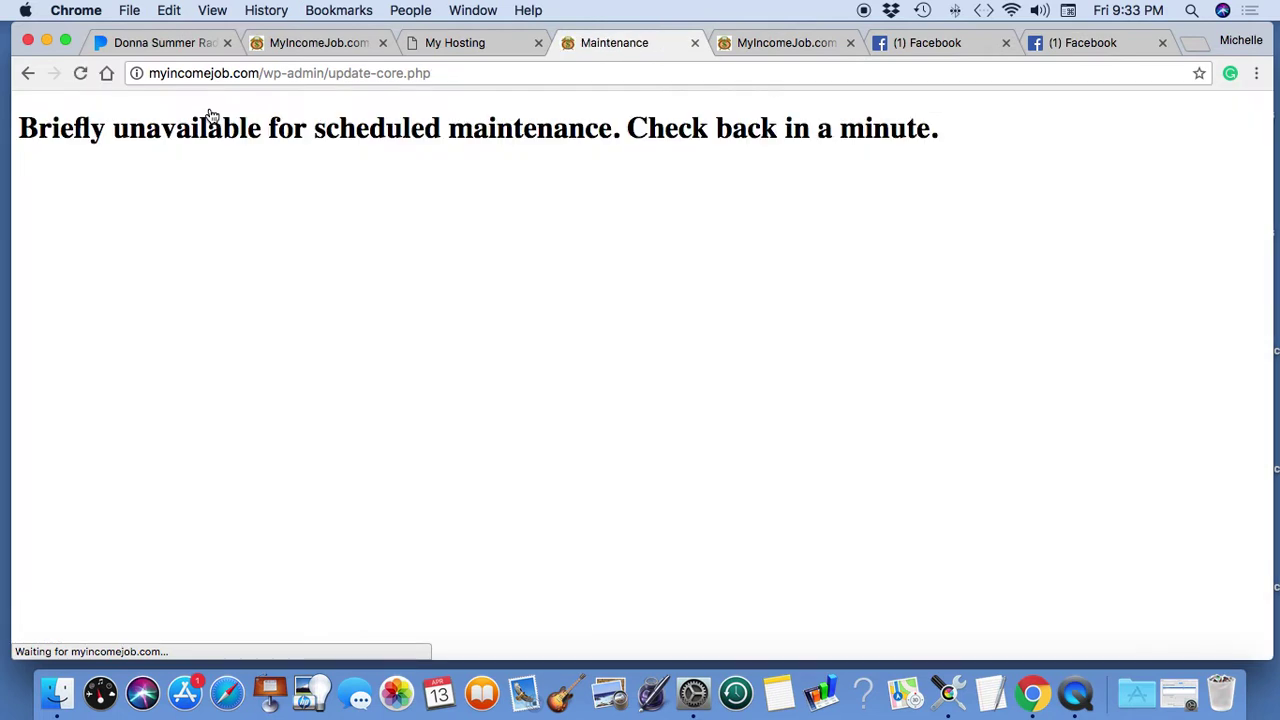
Step: Get past the maintenance notice by reopening WordPress admin via the hosting account's WP Admin link
left_click(26, 74)
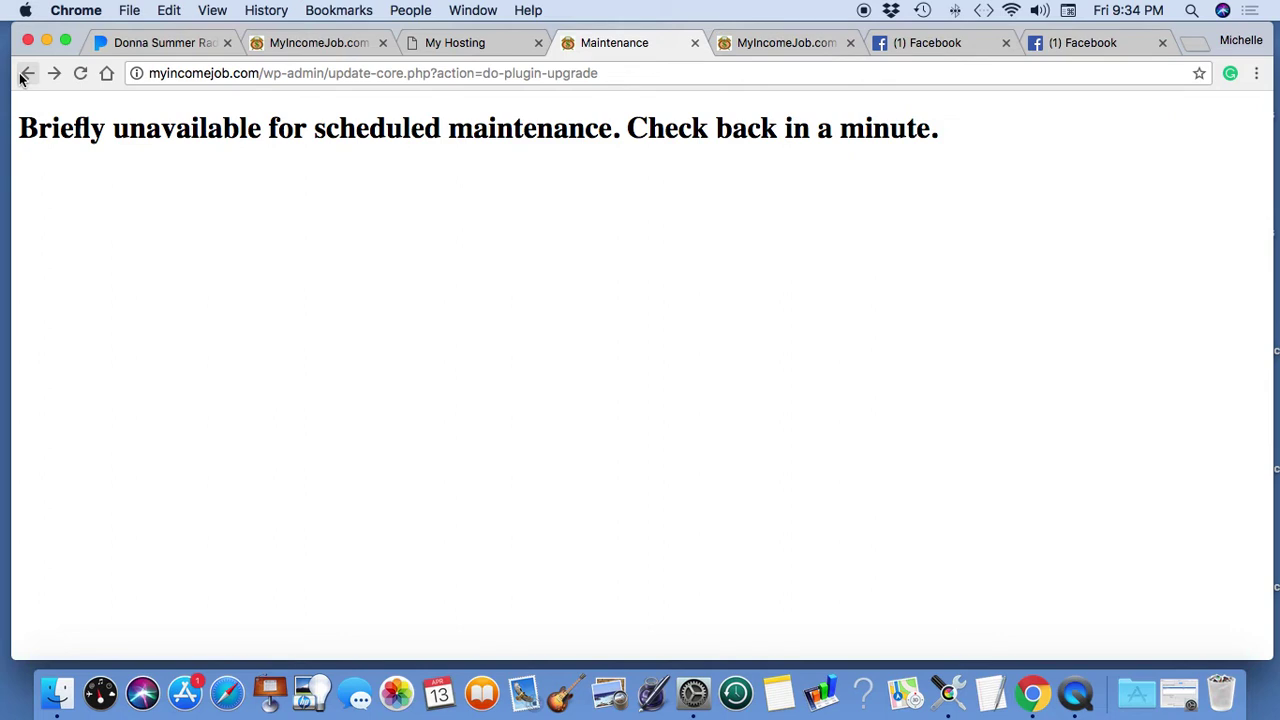
left_click(772, 44)
mouse_move(120, 106)
left_click(88, 145)
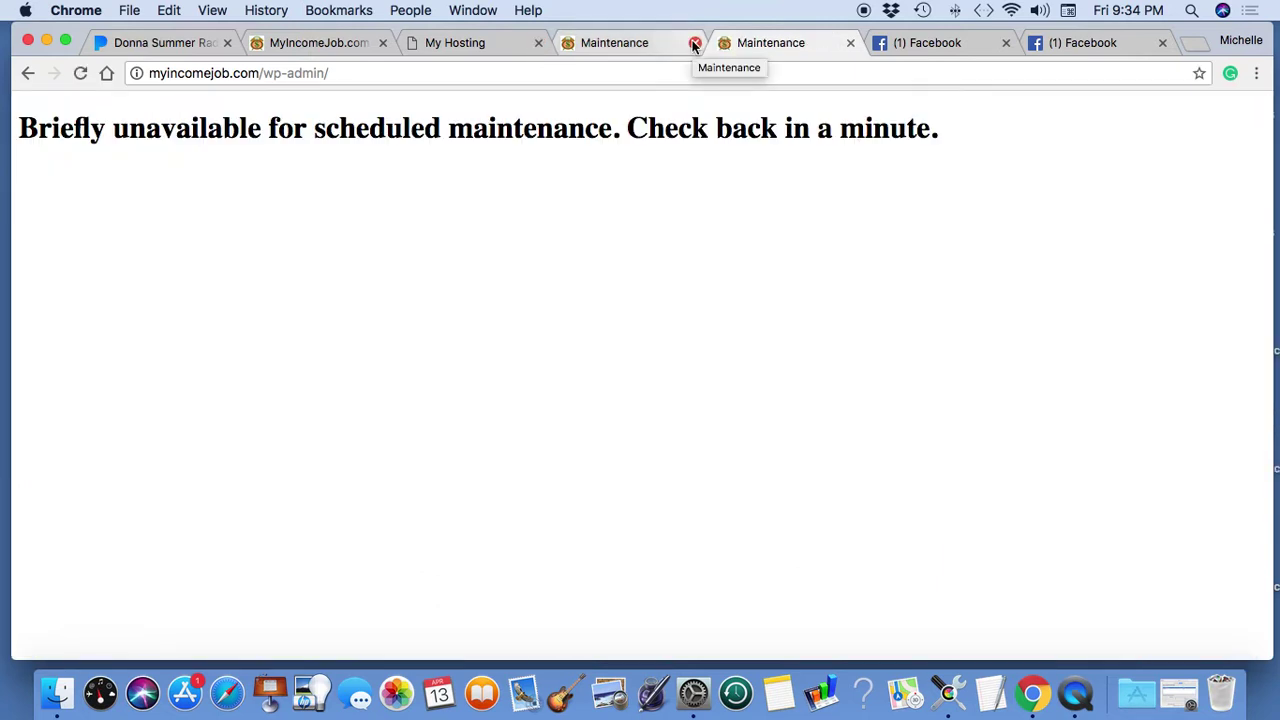
left_click(694, 45)
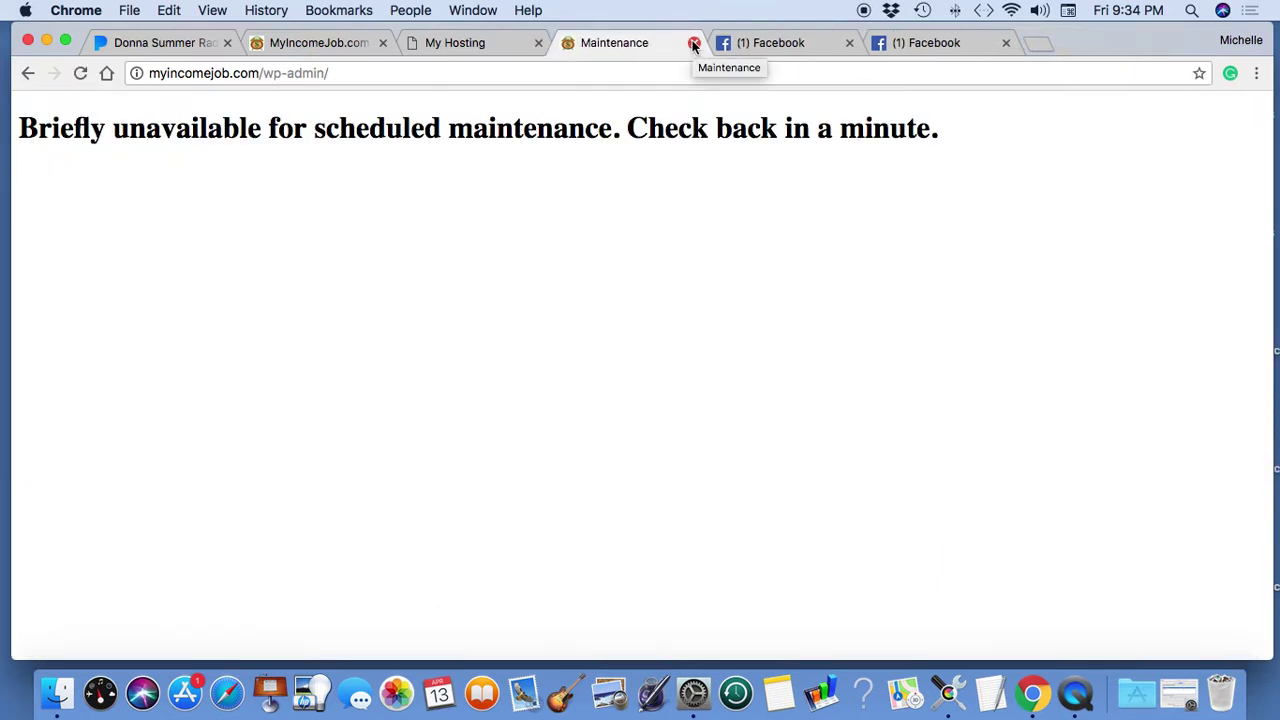
left_click(78, 74)
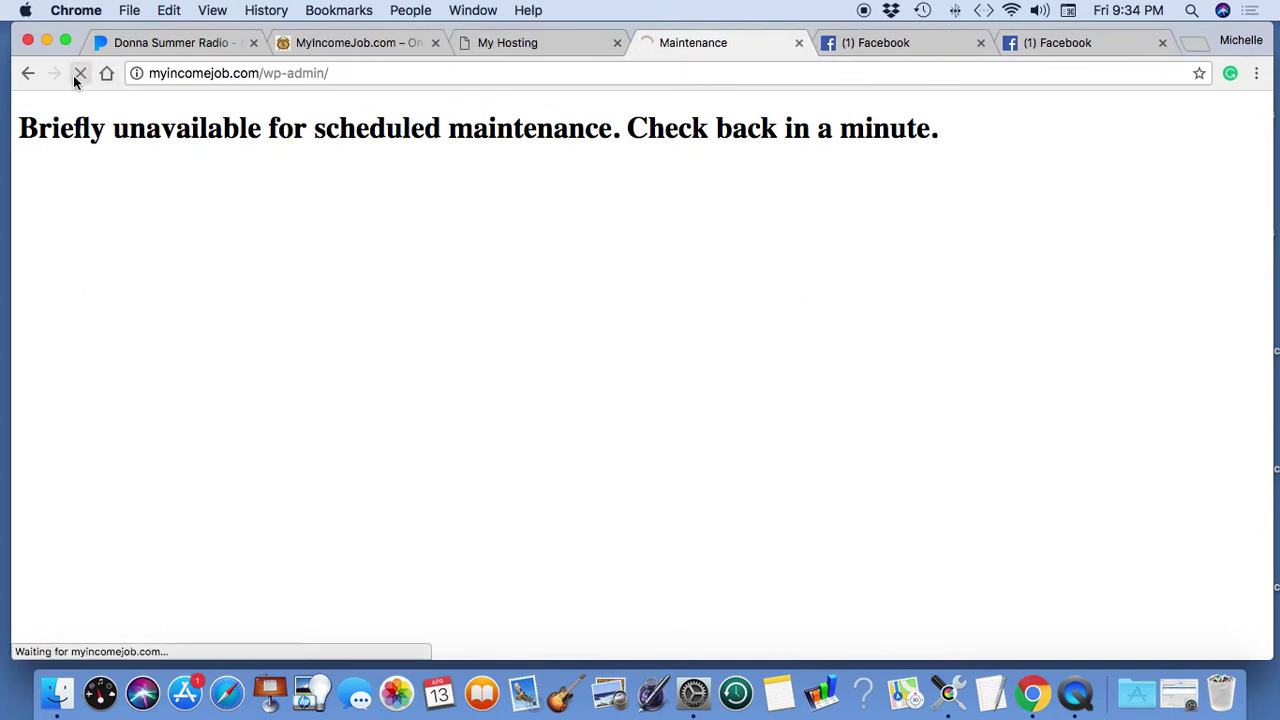
left_click(512, 43)
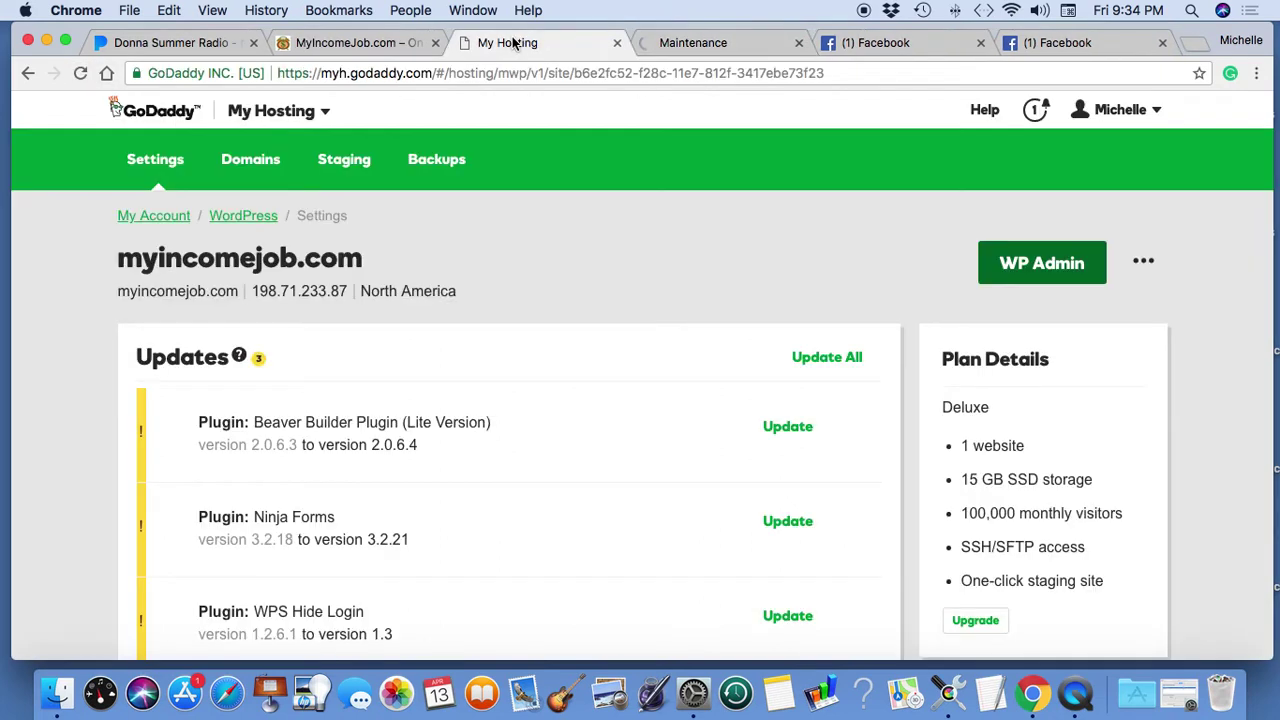
left_click(1045, 264)
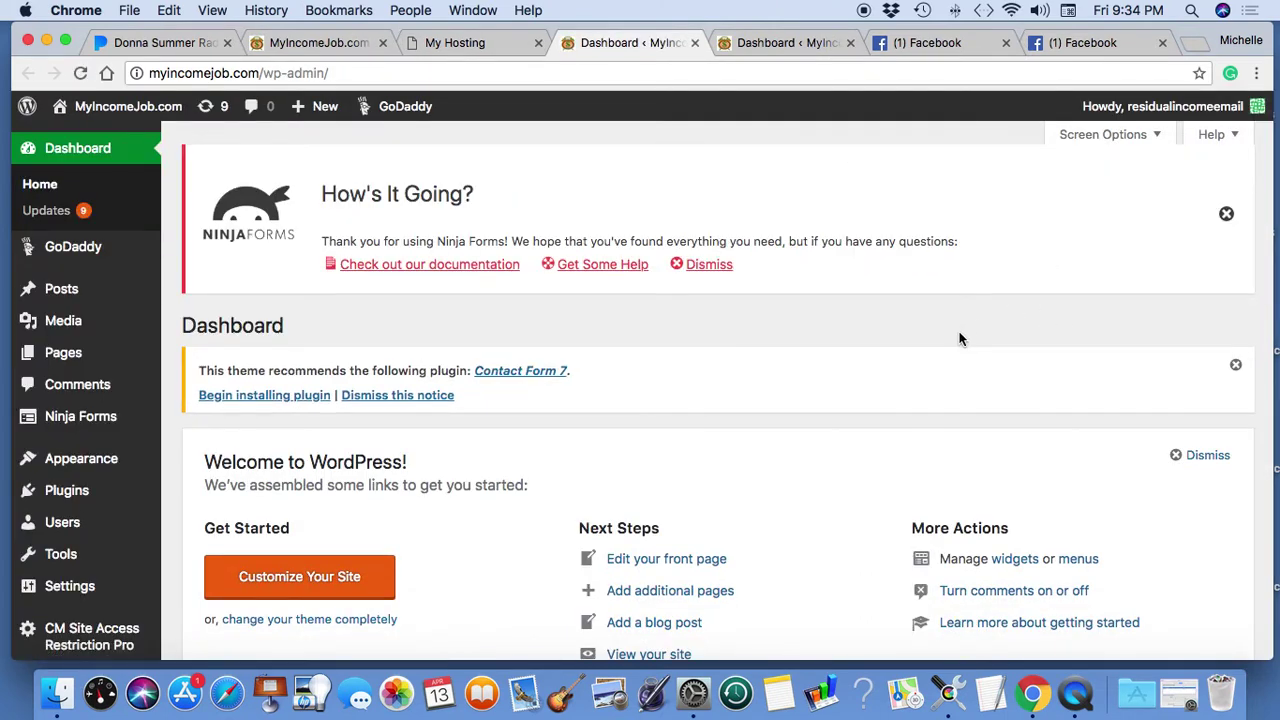
Step: Go to Appearance > Themes and browse the 32 installed themes, with Education Mind active
scroll(959, 339, "down", 1)
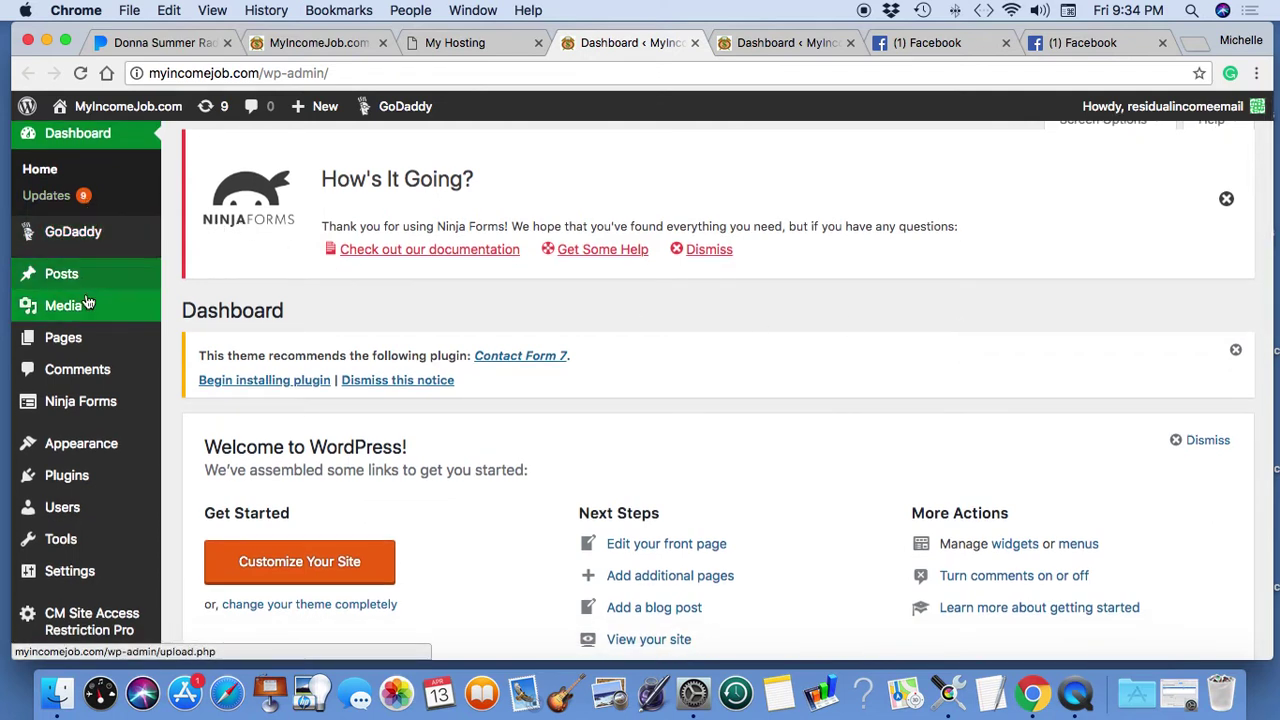
mouse_move(81, 458)
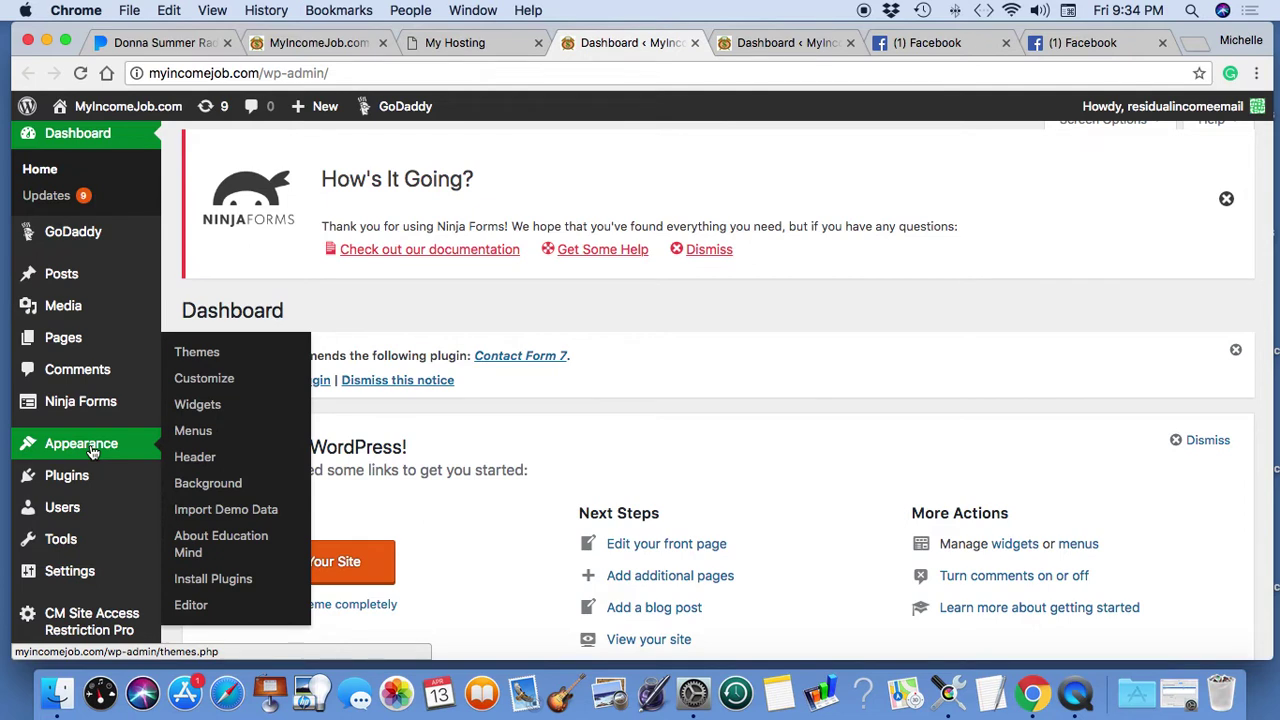
left_click(210, 356)
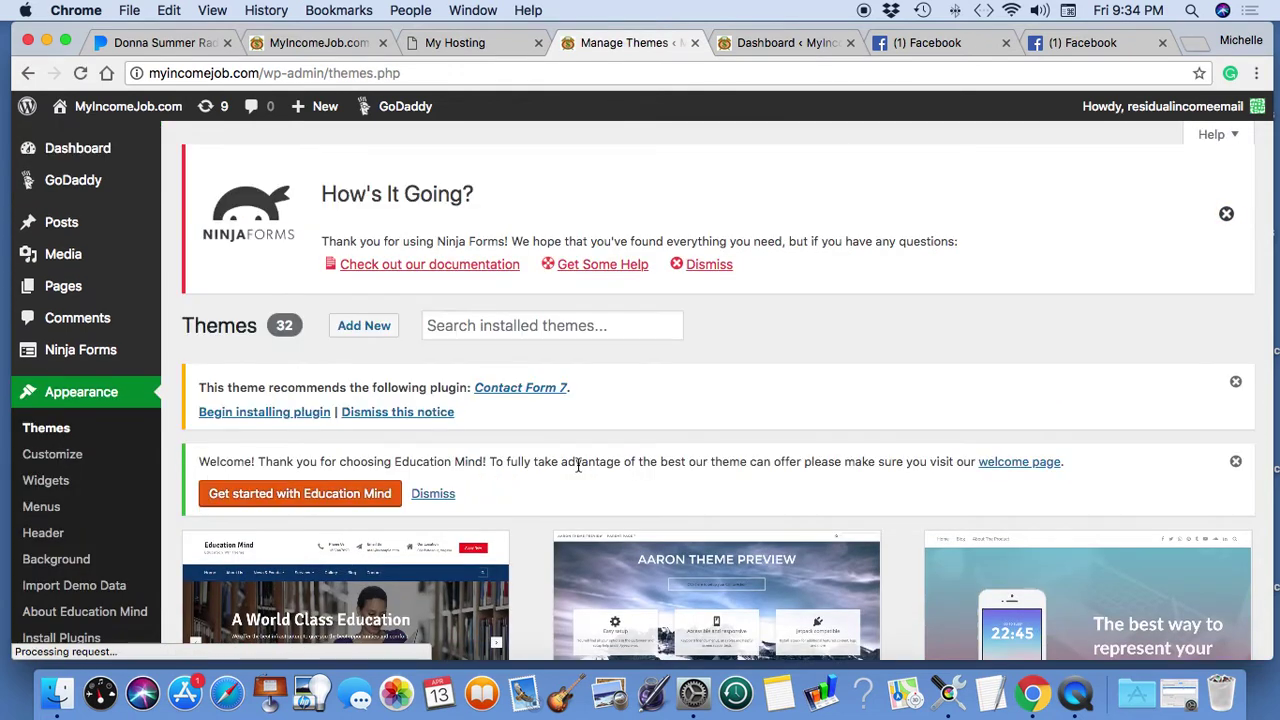
scroll(700, 441, "down", 2)
scroll(703, 450, "down", 5)
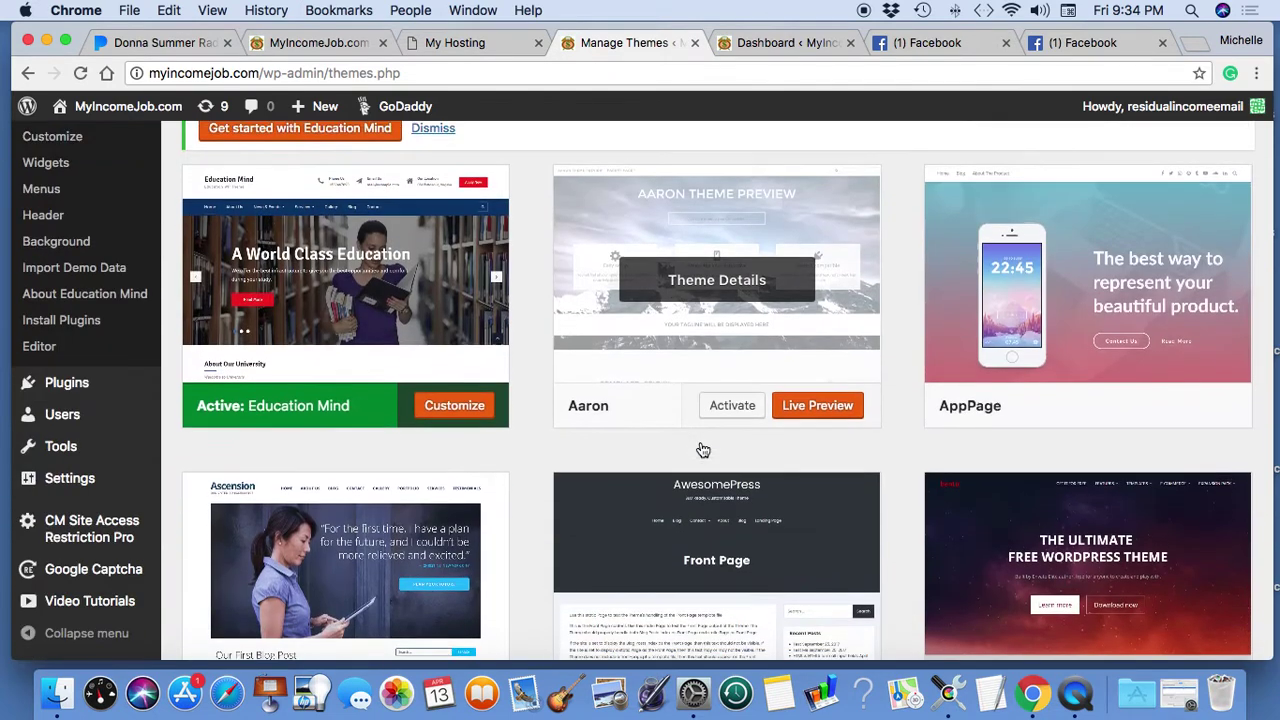
scroll(528, 313, "up", 1)
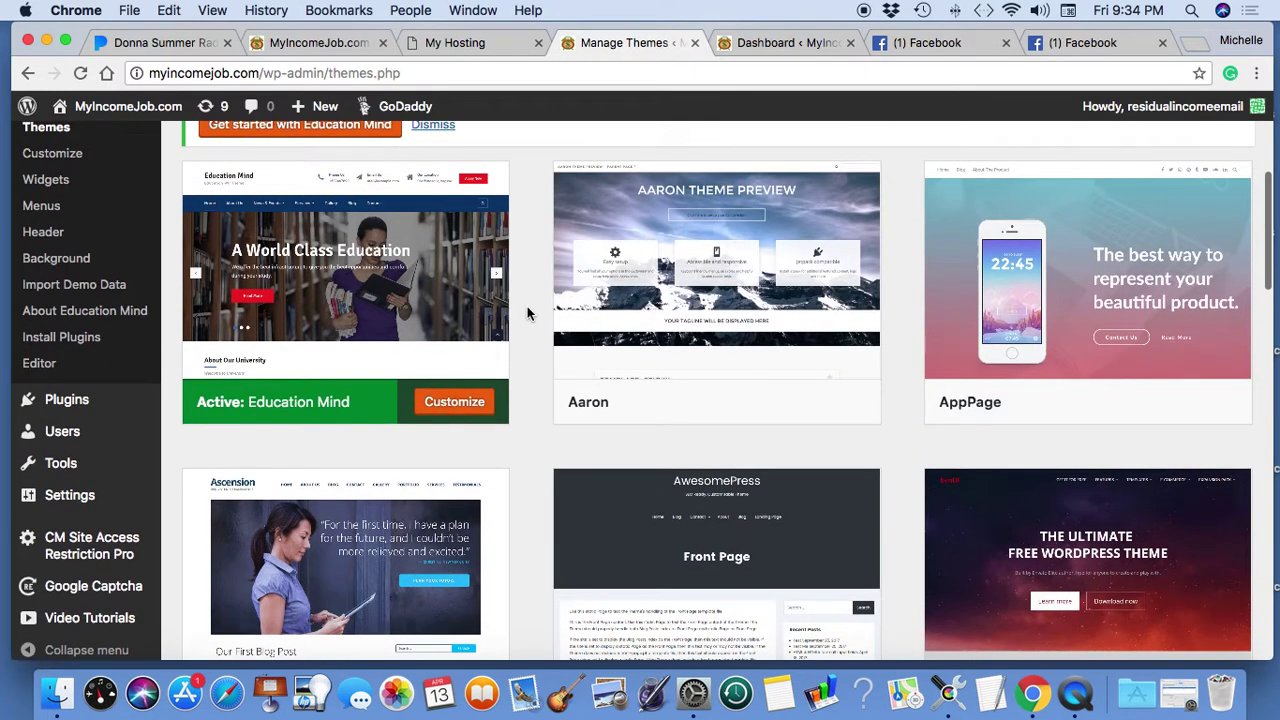
scroll(527, 313, "up", 2)
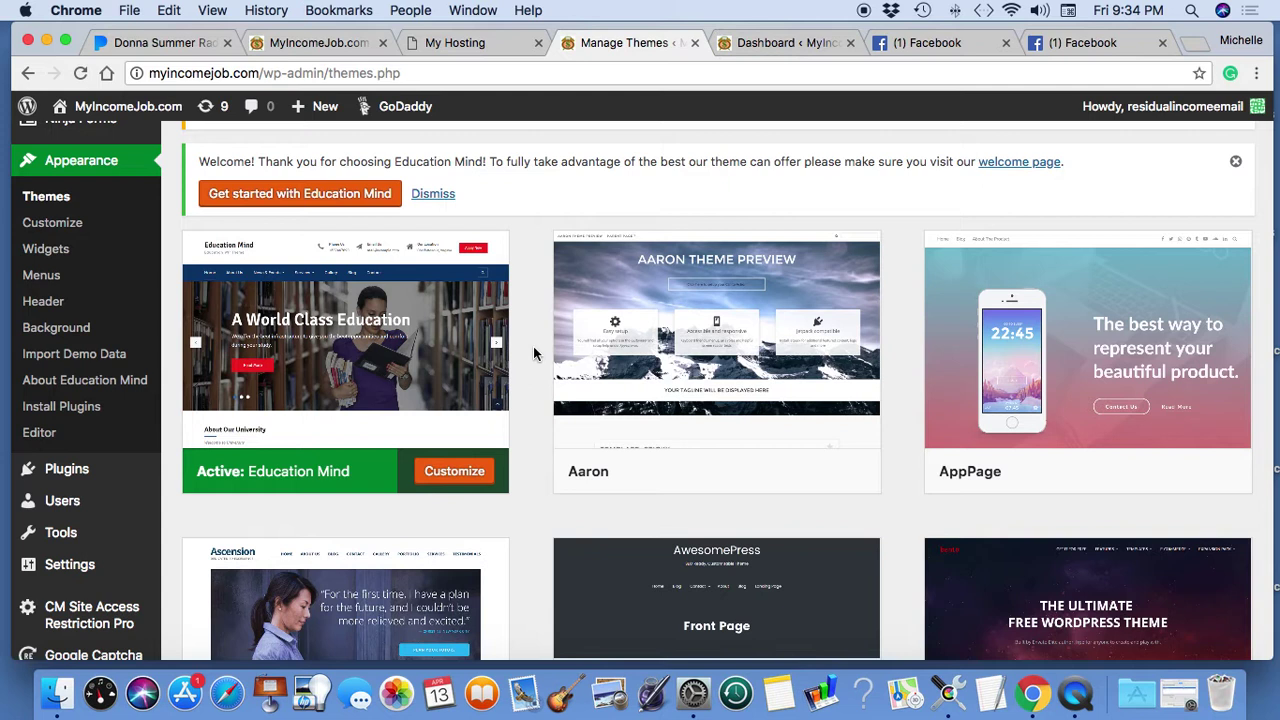
mouse_move(66, 468)
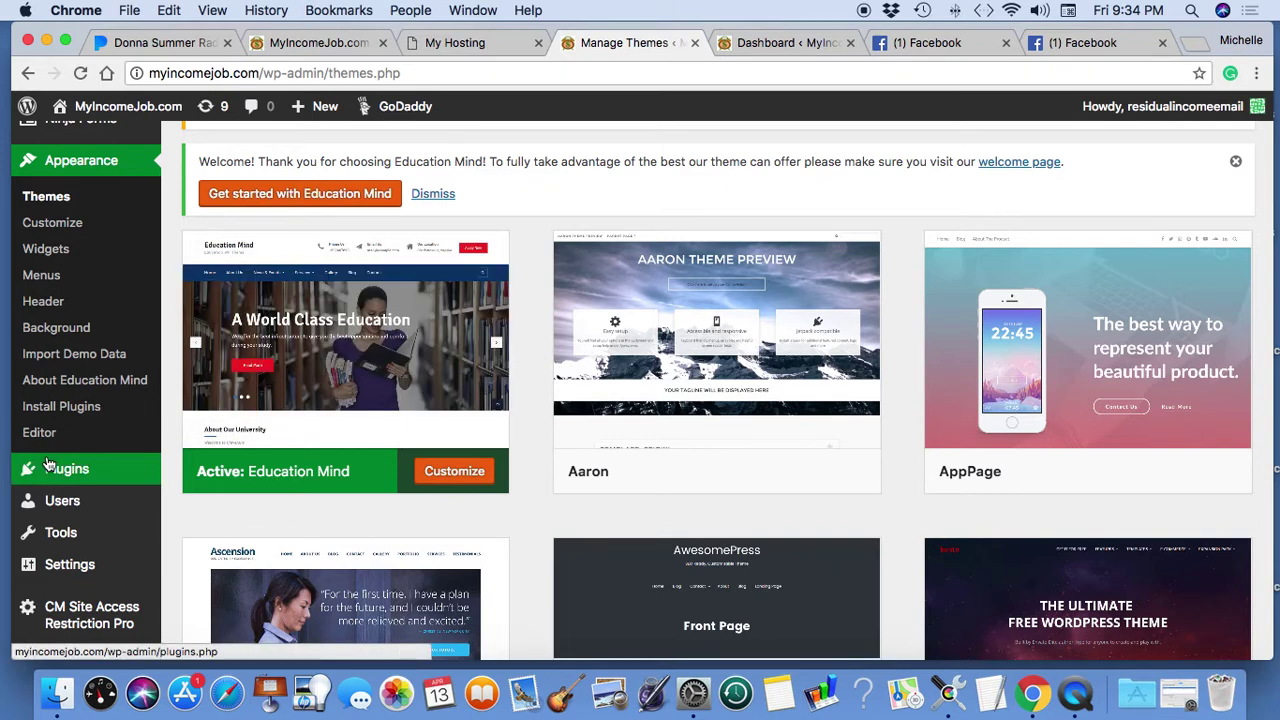
scroll(157, 436, "up", 5)
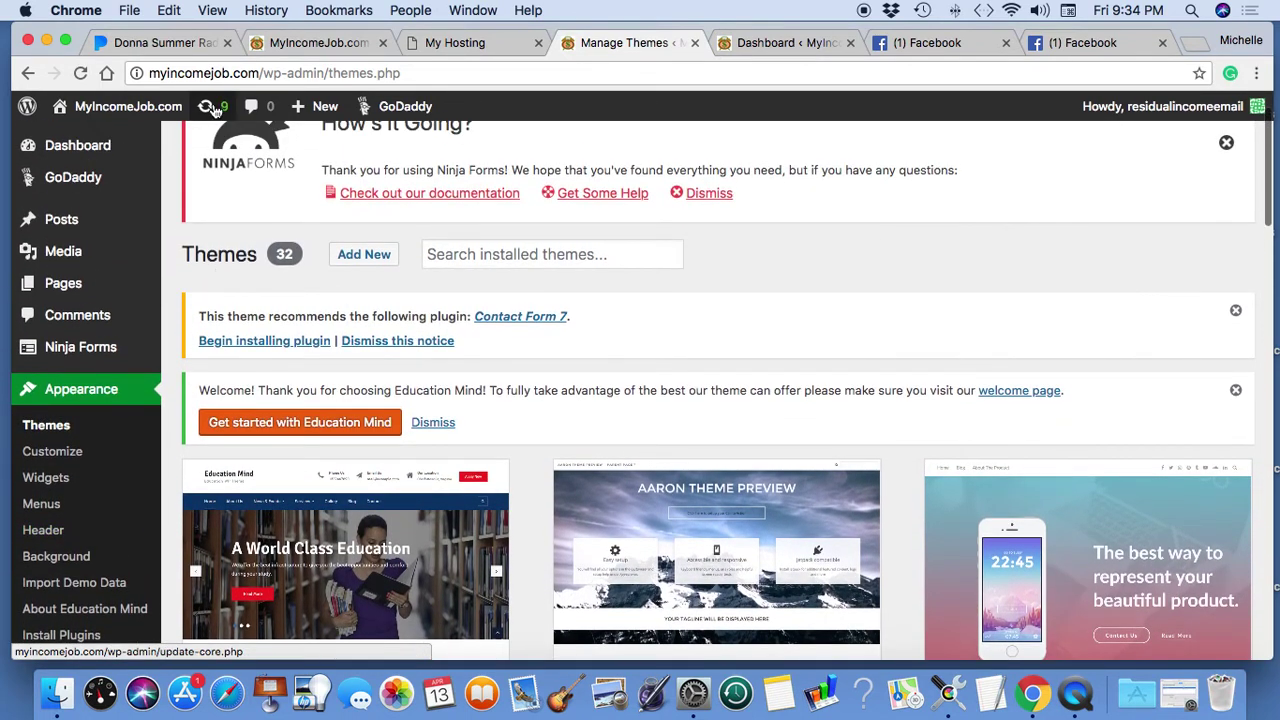
Step: Check the Updates page to confirm all plugins are now up to date
left_click(208, 108)
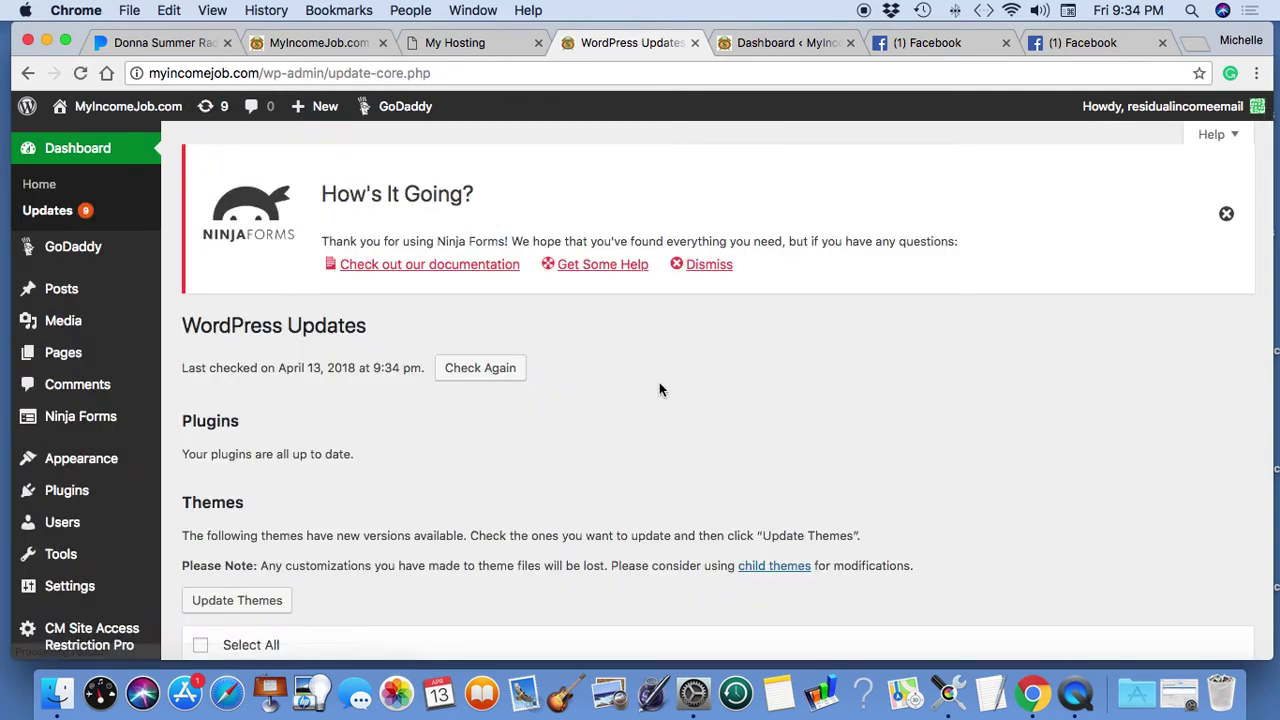
scroll(659, 382, "down", 3)
scroll(659, 382, "down", 2)
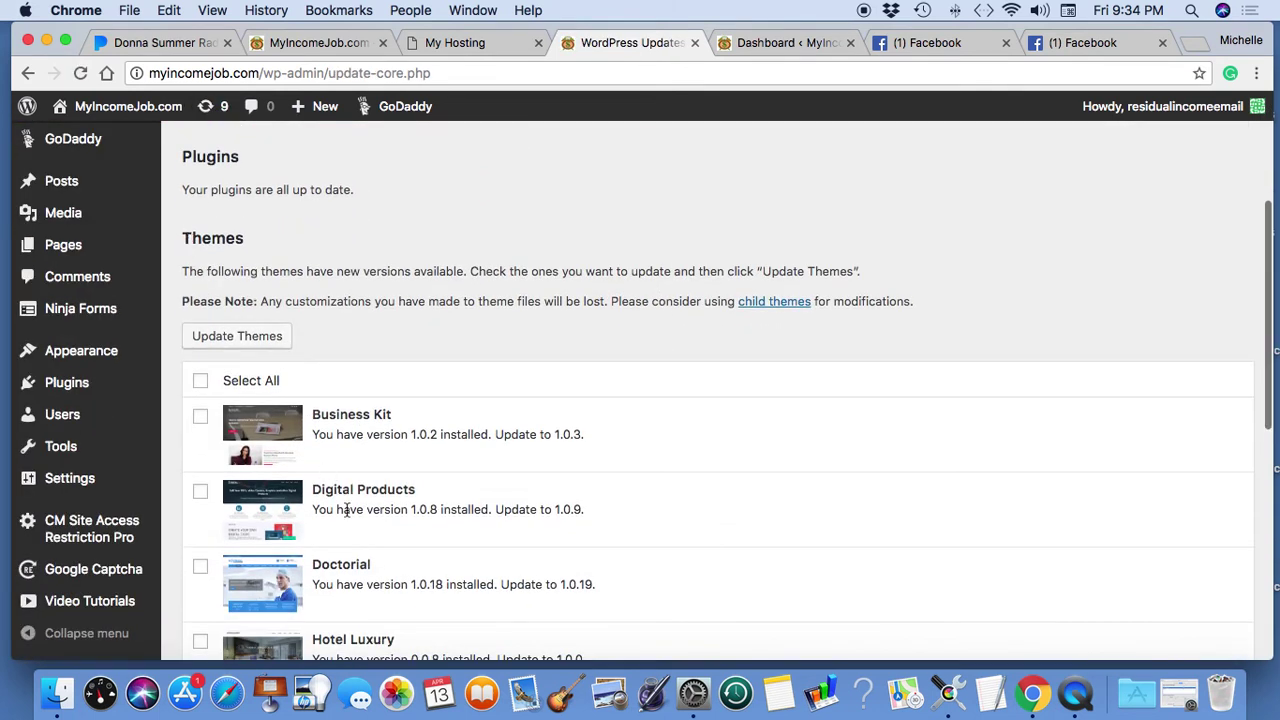
scroll(412, 400, "down", 4)
scroll(412, 400, "down", 4)
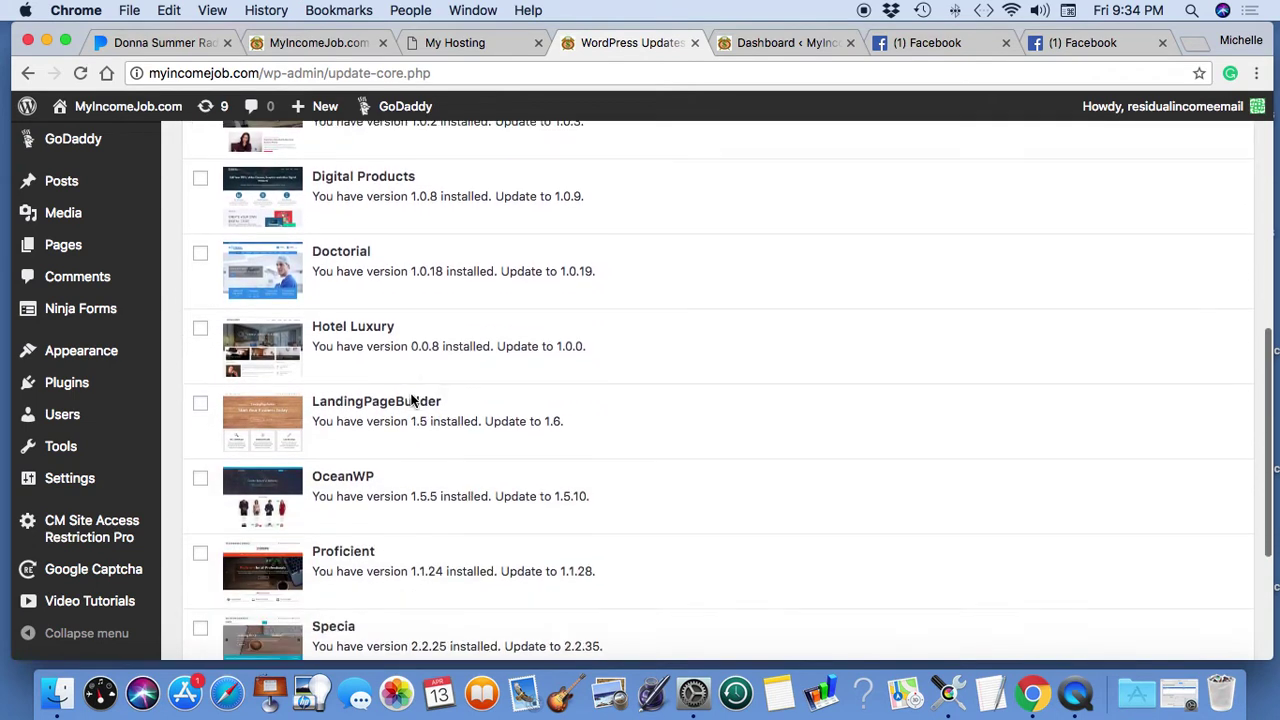
scroll(412, 400, "down", 6)
mouse_move(81, 351)
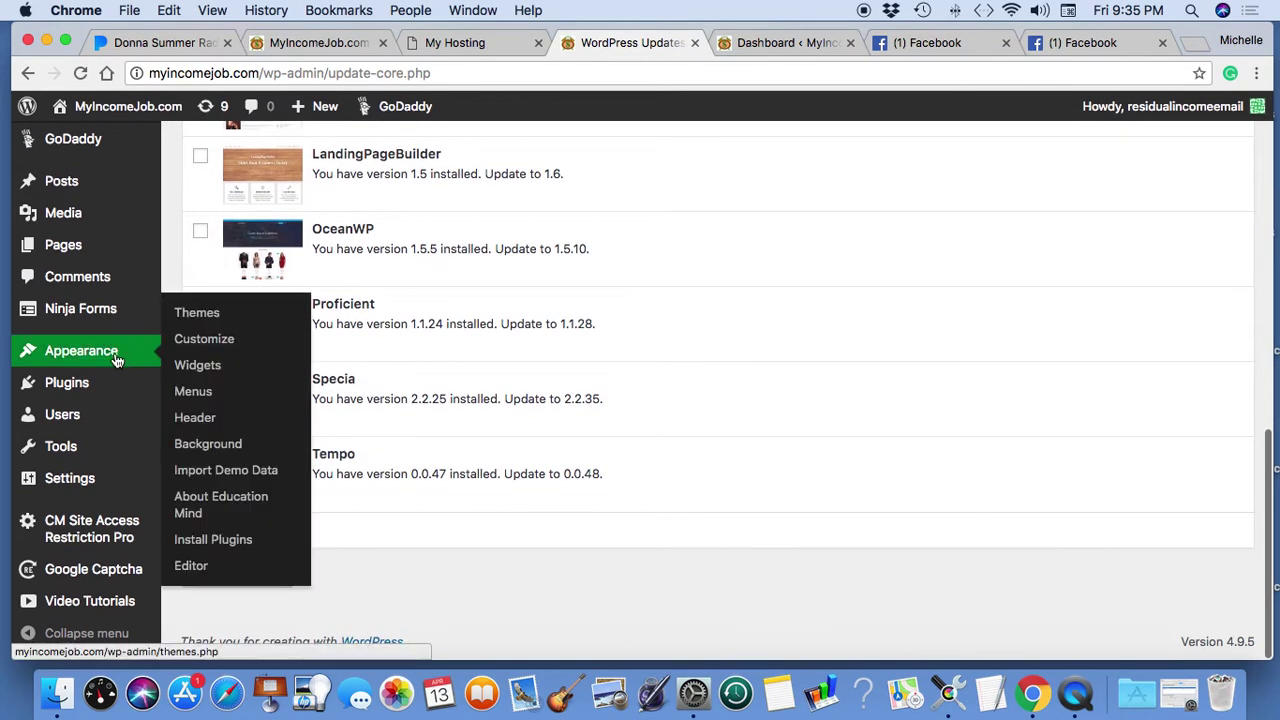
Step: Browse the installed themes, then go to Installed Plugins showing 16 plugins, 15 active
left_click(197, 313)
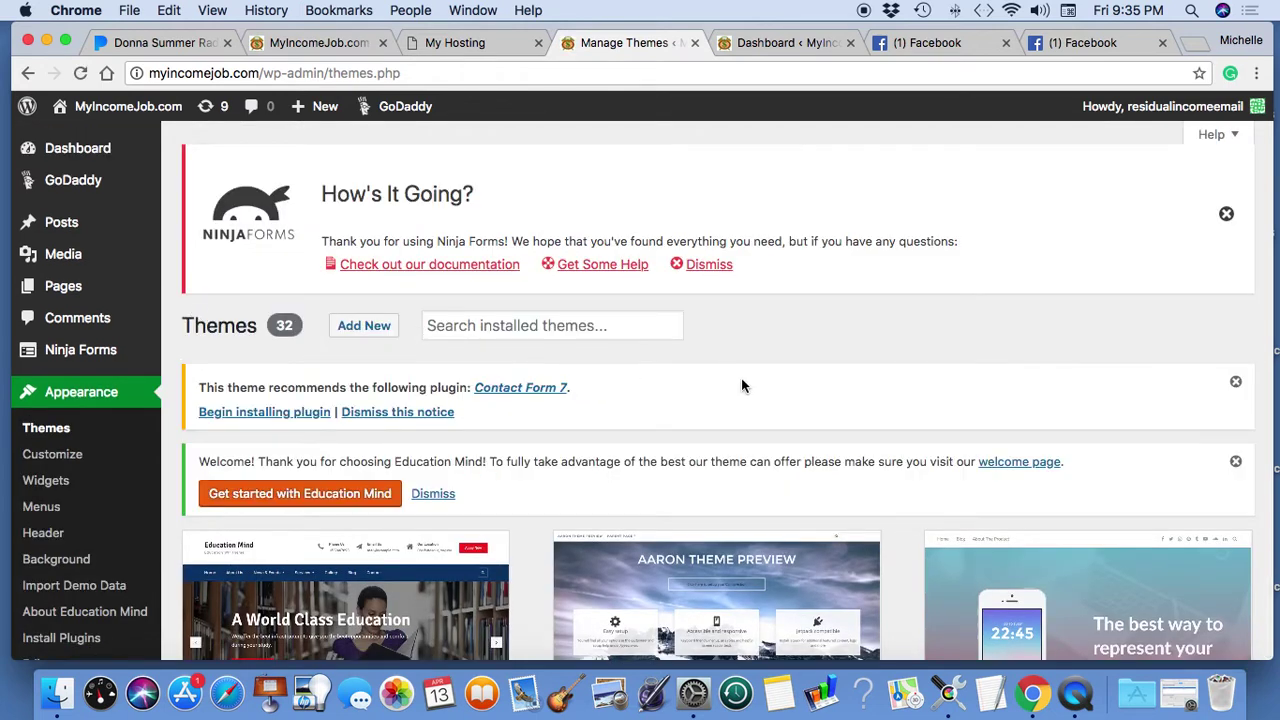
scroll(741, 383, "down", 1)
scroll(741, 383, "down", 2)
scroll(723, 385, "down", 2)
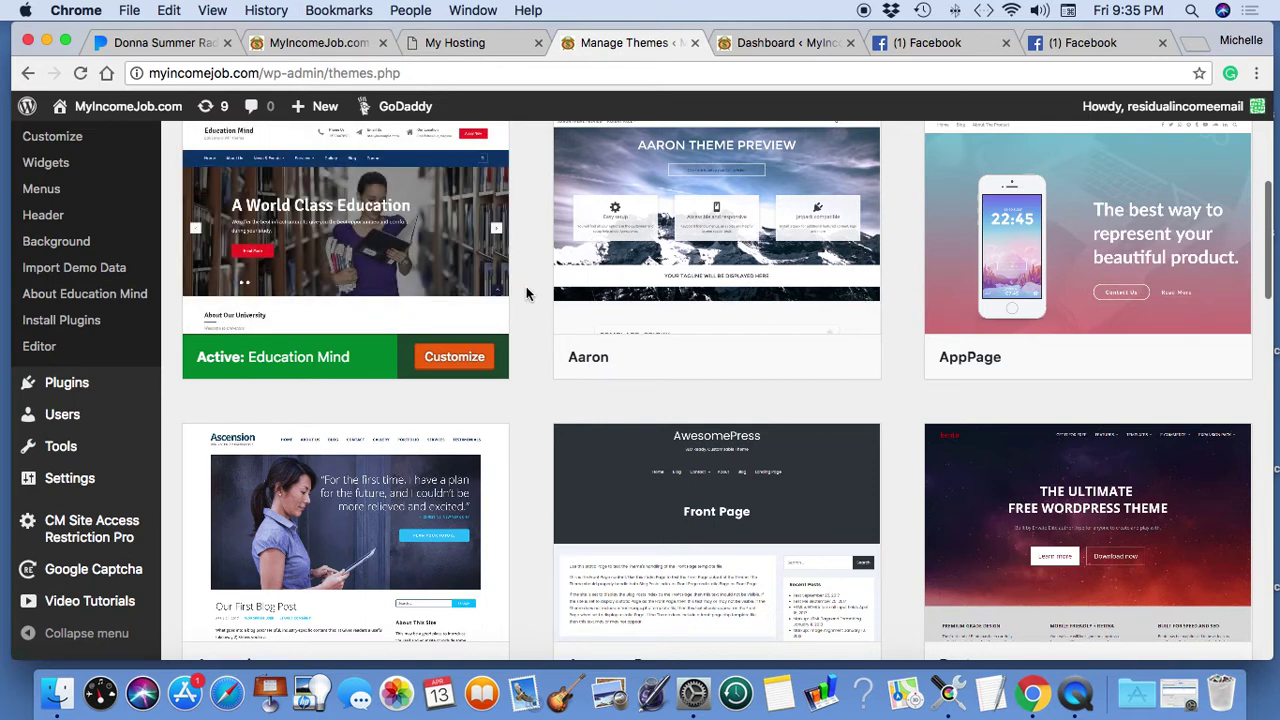
scroll(526, 290, "down", 2)
scroll(526, 290, "down", 2)
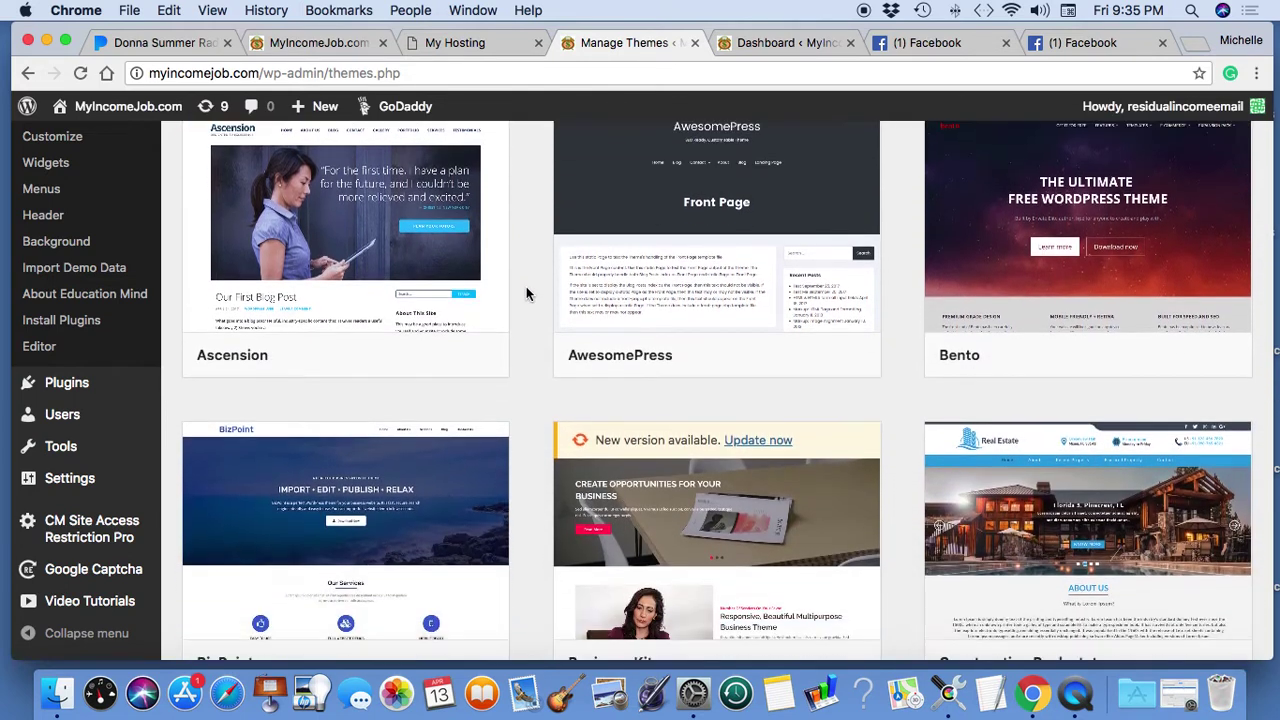
left_click(67, 382)
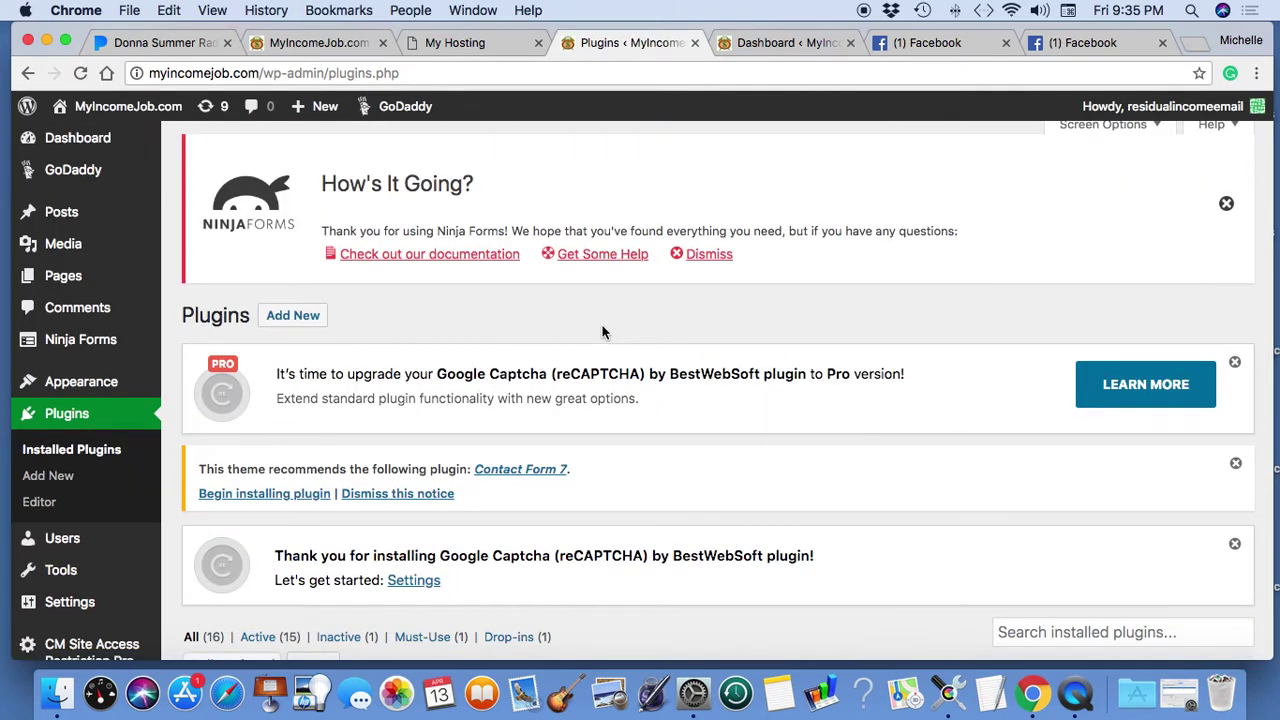
Step: Look over the full list of 16 installed plugins
scroll(601, 323, "down", 3)
scroll(603, 330, "down", 1)
scroll(603, 330, "down", 2)
scroll(603, 330, "down", 2)
scroll(603, 330, "down", 2)
scroll(603, 330, "down", 3)
scroll(603, 330, "down", 1)
scroll(603, 328, "up", 2)
scroll(603, 327, "up", 3)
scroll(603, 325, "up", 2)
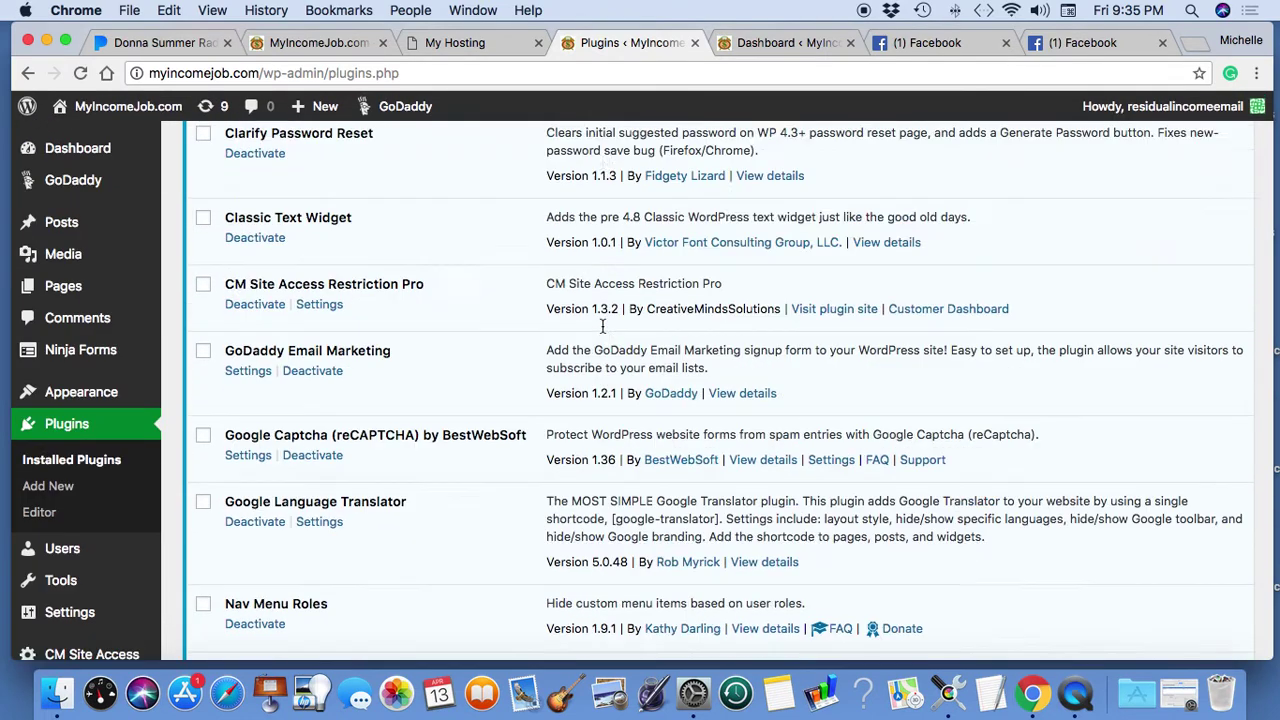
scroll(603, 325, "up", 3)
scroll(603, 325, "up", 1)
scroll(603, 325, "up", 3)
scroll(603, 325, "up", 2)
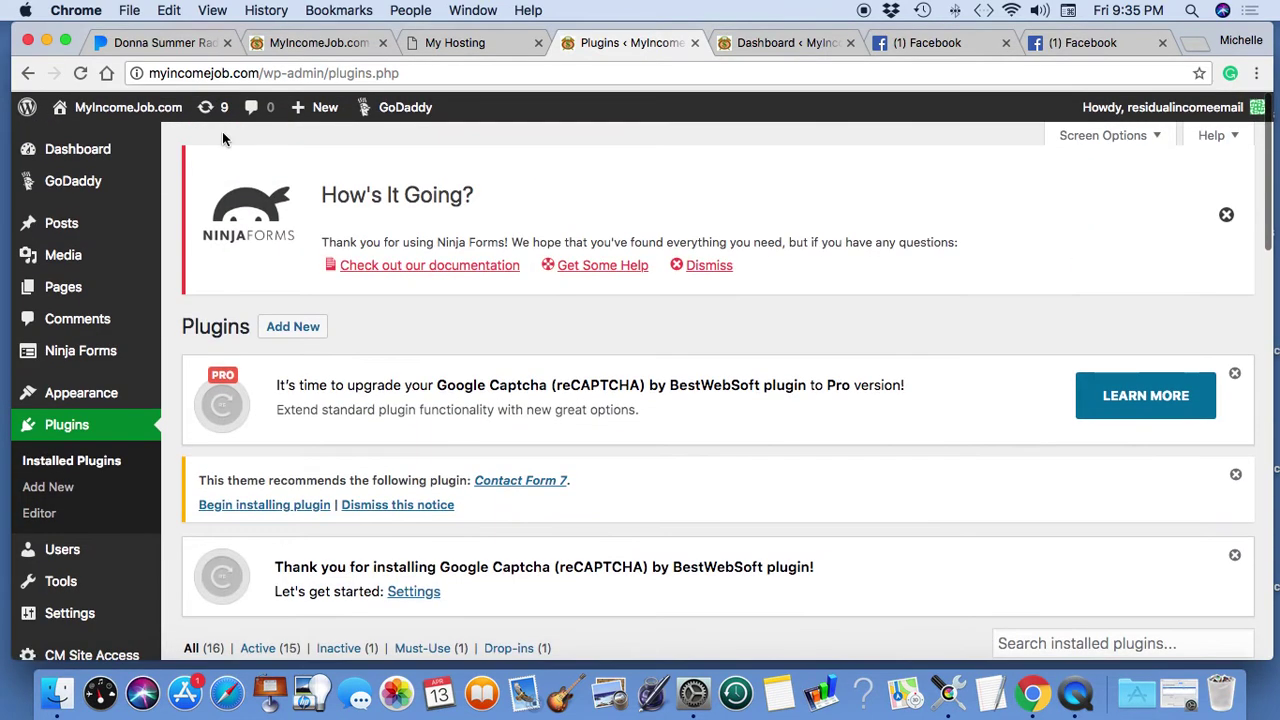
Step: Reopen the Updates page showing plugins current and four theme updates, including Business Kit, pending
left_click(210, 107)
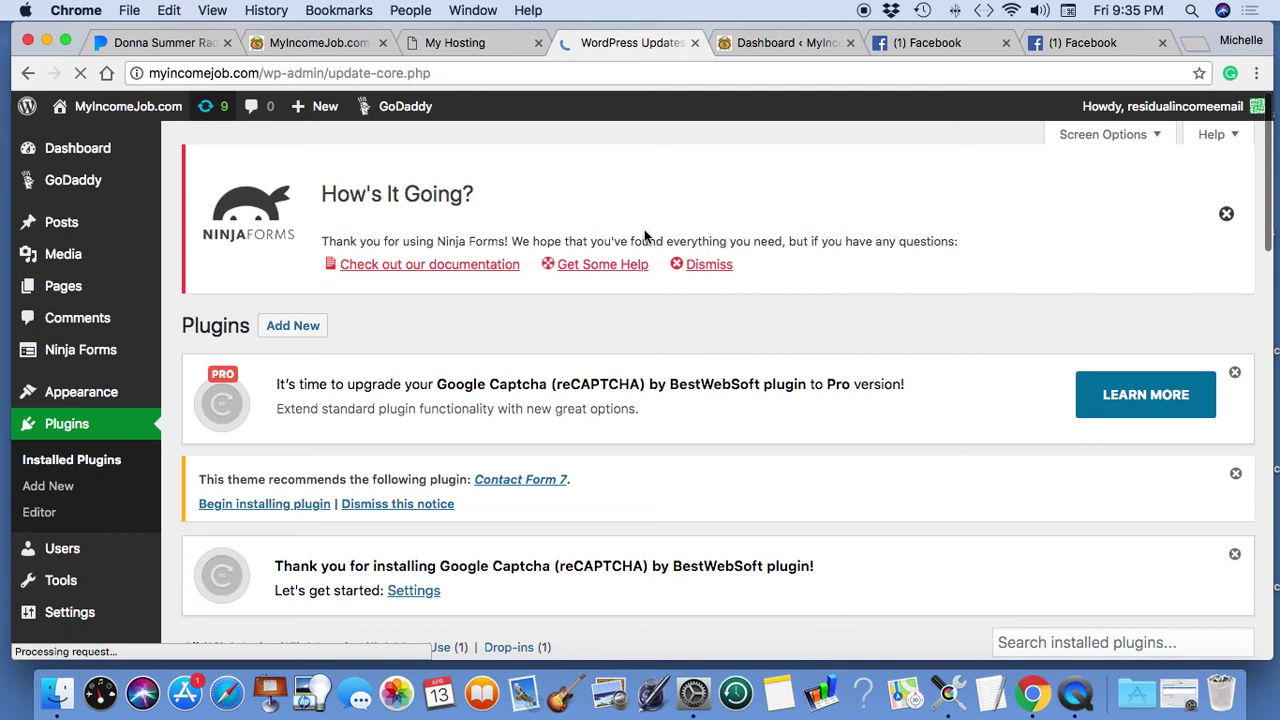
scroll(637, 365, "down", 5)
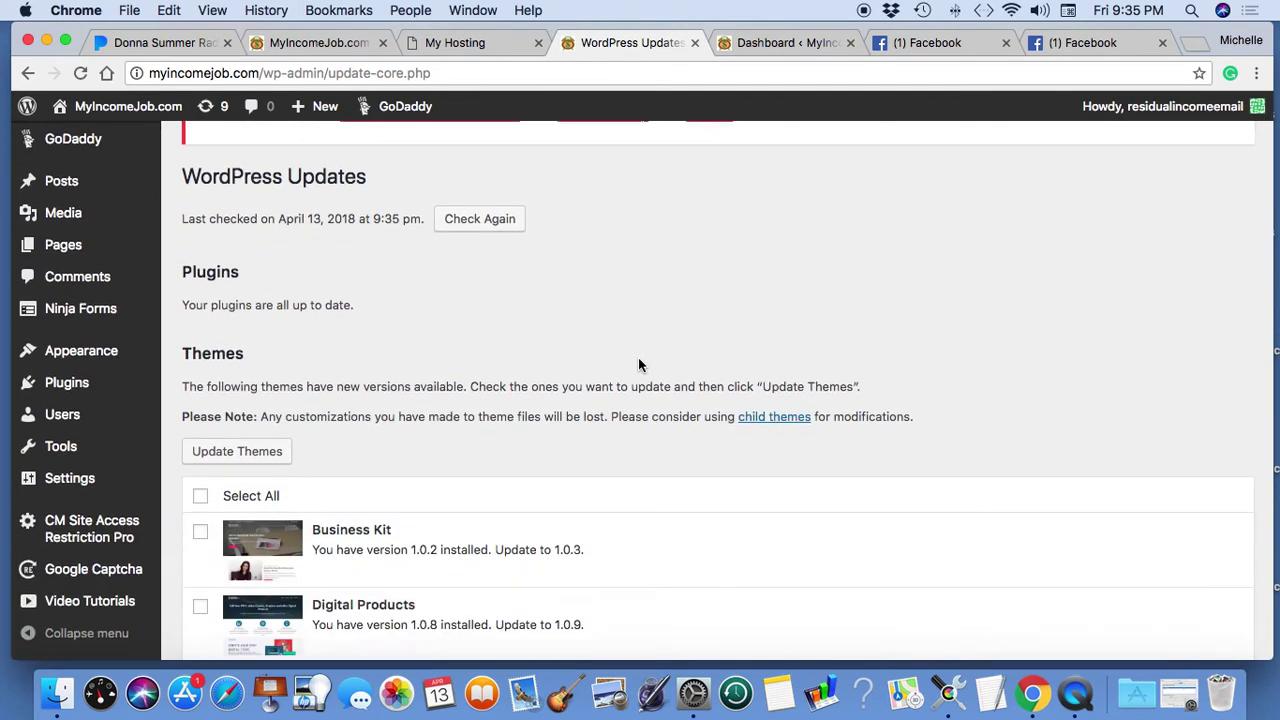
scroll(638, 364, "down", 1)
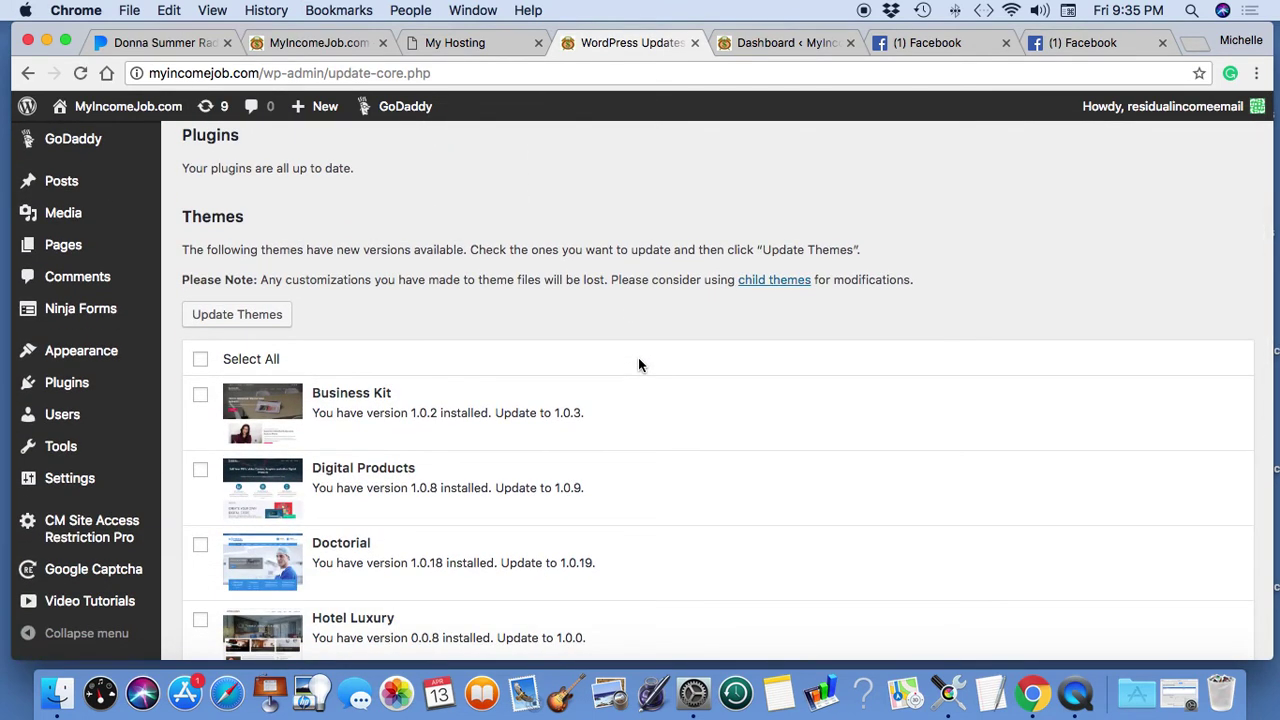